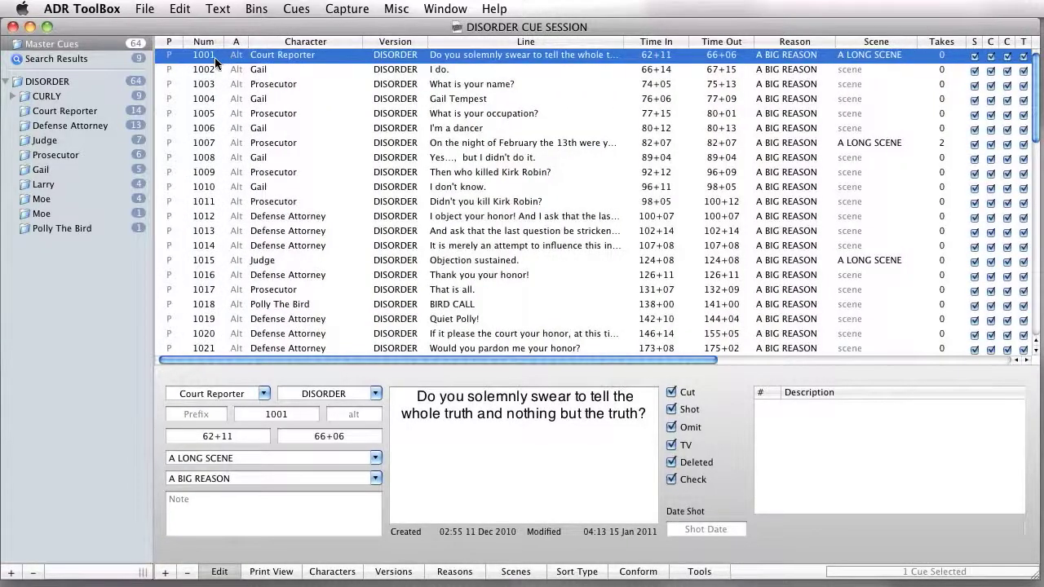
# Step: Look through the whole master cue list and across its columns, returning to the first cue
pyautogui.scroll(-5, 224, 64)
pyautogui.scroll(-10, 225, 64)
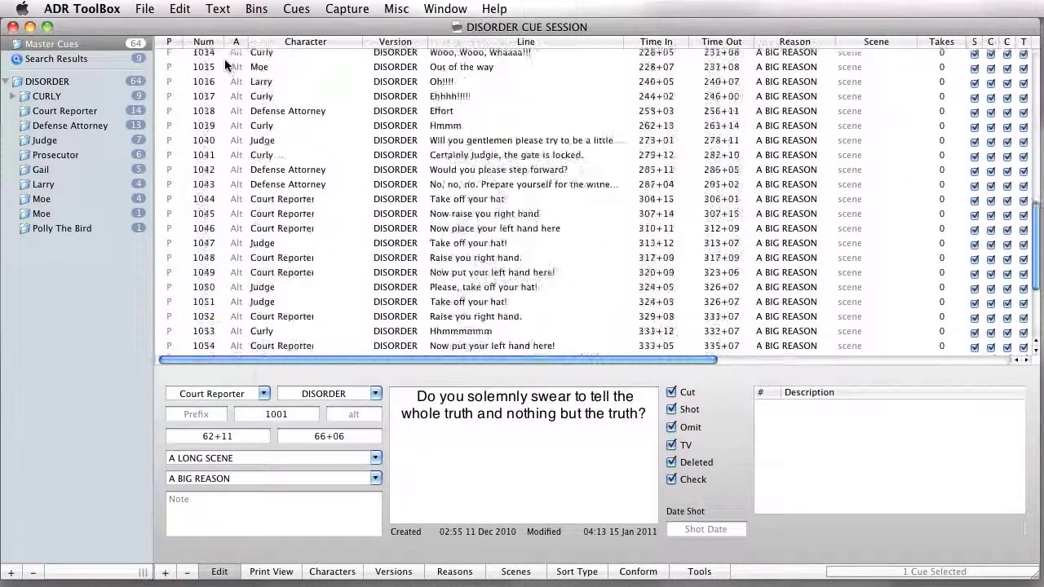
pyautogui.scroll(15, 225, 63)
pyautogui.scroll(3, 225, 65)
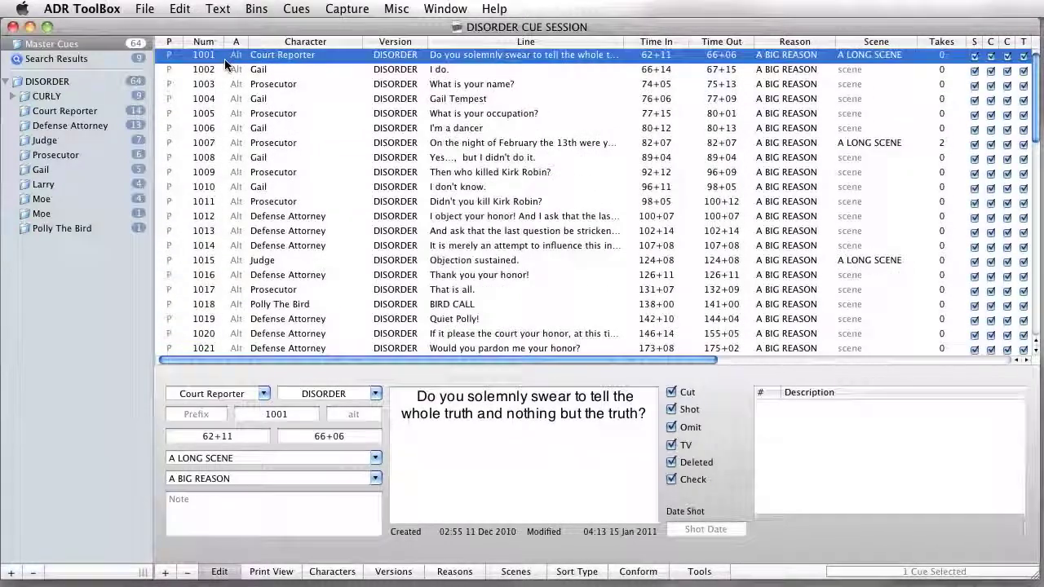
pyautogui.hscroll(3, 225, 66)
pyautogui.hscroll(-1, 225, 65)
# Step: View the search results and the DISORDER, CURLY, Court Reporter and Prosecutor bins, returning to the Master Cues list
pyautogui.click(97, 46)
pyautogui.click(110, 59)
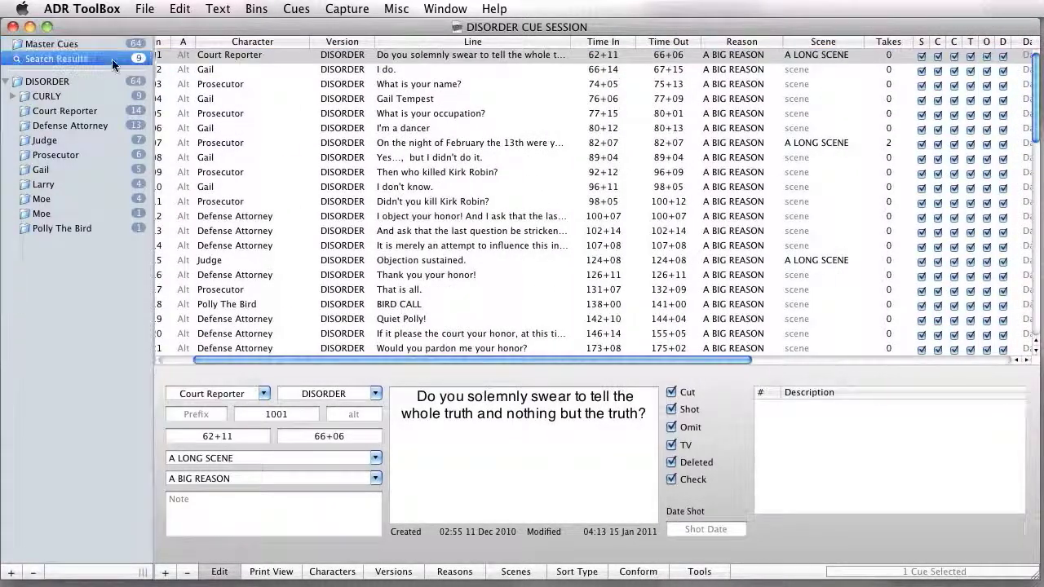
pyautogui.click(106, 82)
pyautogui.click(104, 96)
pyautogui.click(103, 111)
pyautogui.click(104, 155)
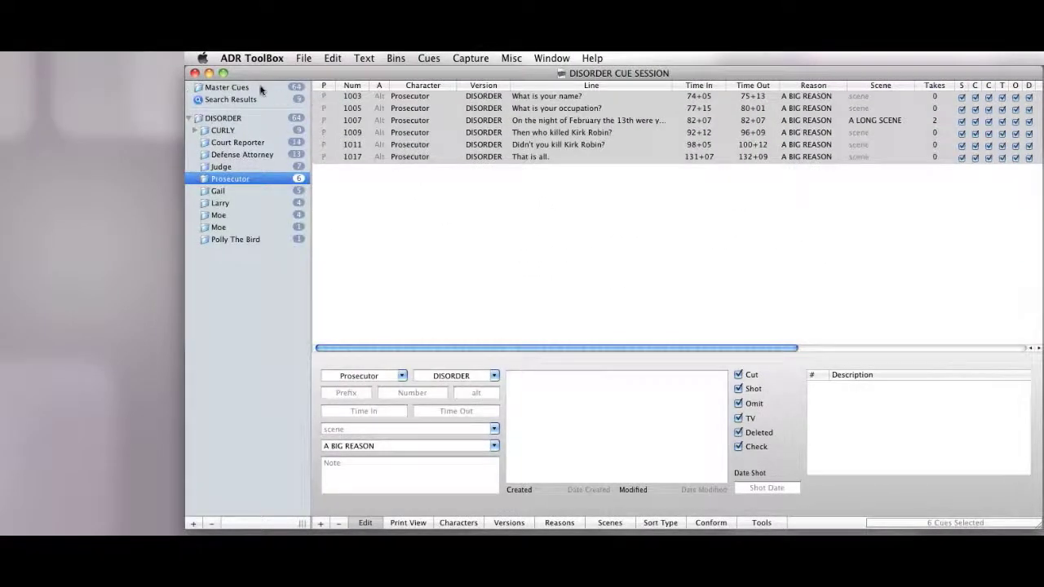
pyautogui.click(261, 90)
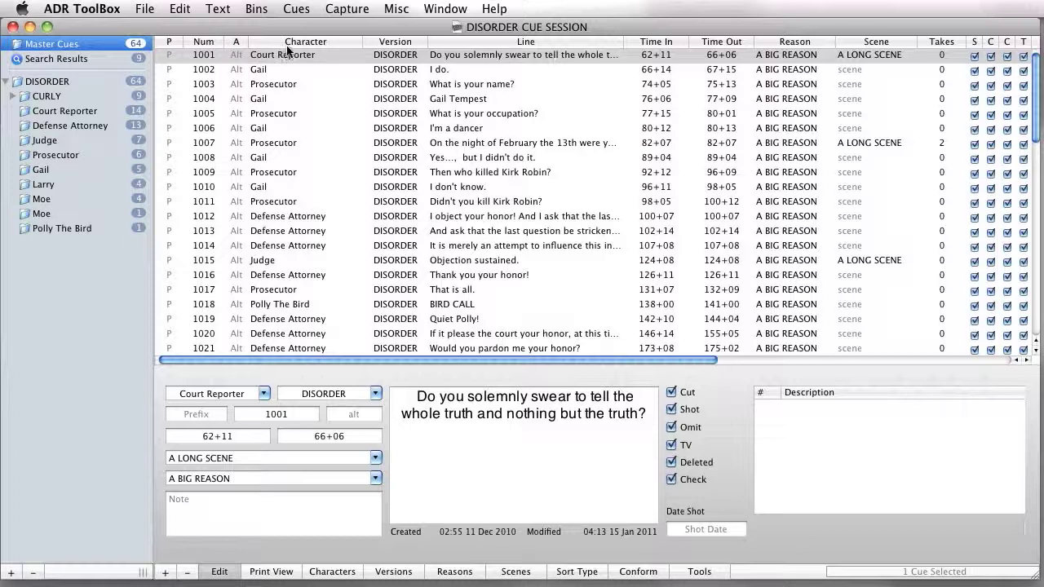
# Step: Examine the cue columns up to Date Modified, and display the takes of cue 1007 before reselecting cue 1001
pyautogui.hscroll(1, 490, 51)
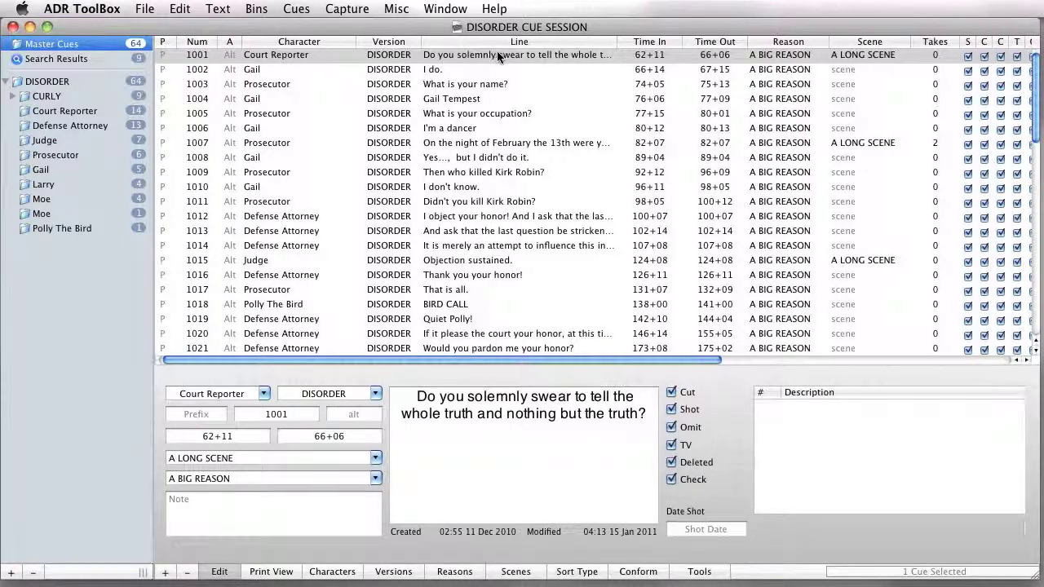
pyautogui.hscroll(1, 540, 51)
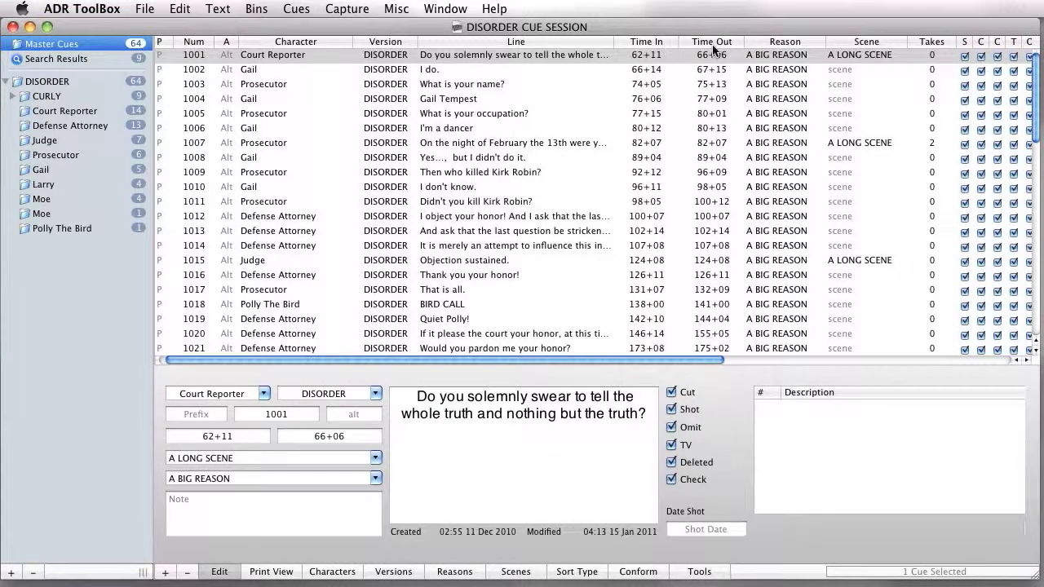
pyautogui.hscroll(2, 733, 57)
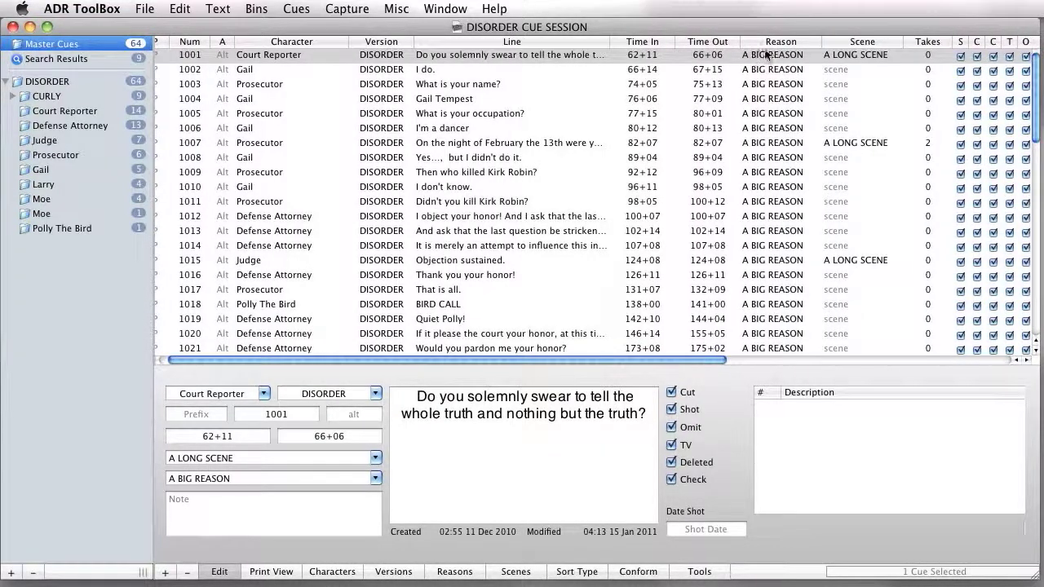
pyautogui.hscroll(8, 826, 55)
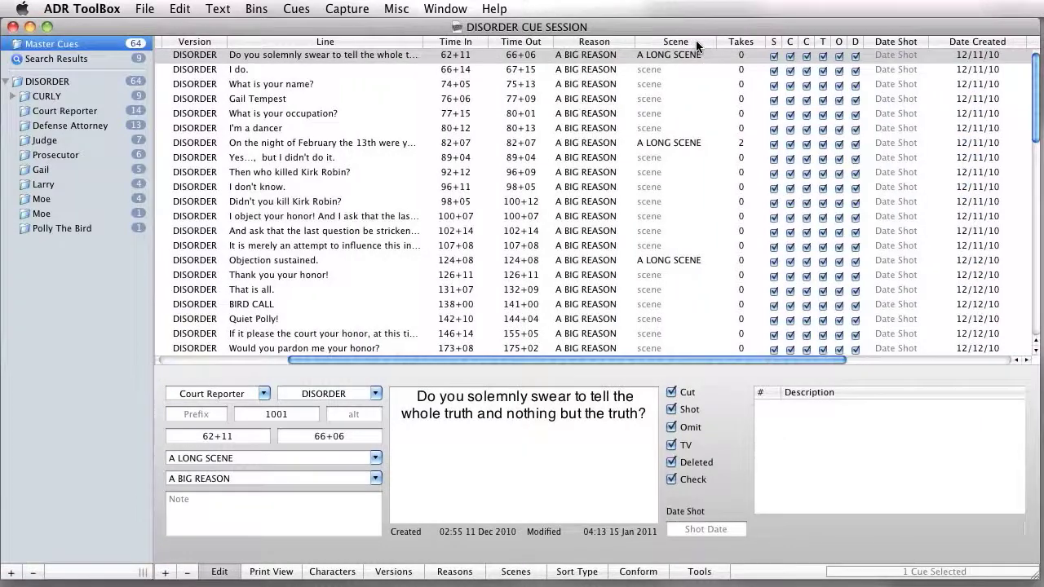
pyautogui.hscroll(5, 736, 47)
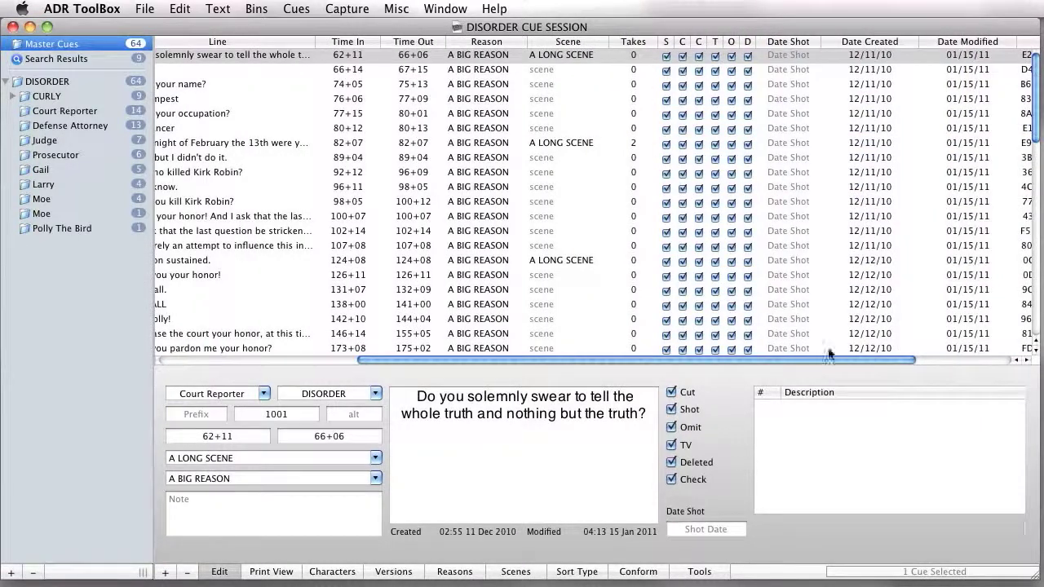
pyautogui.click(658, 143)
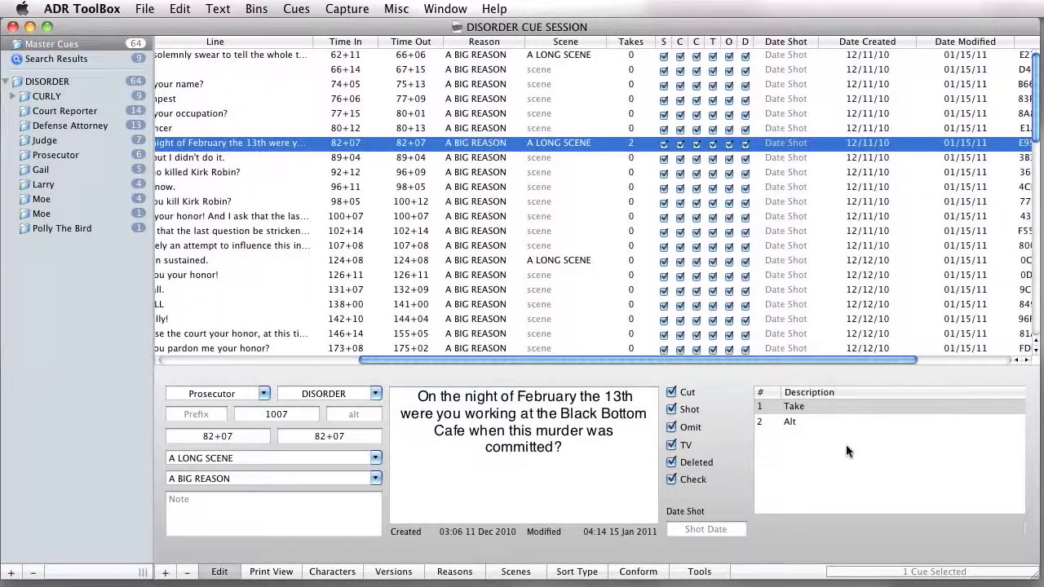
pyautogui.click(631, 57)
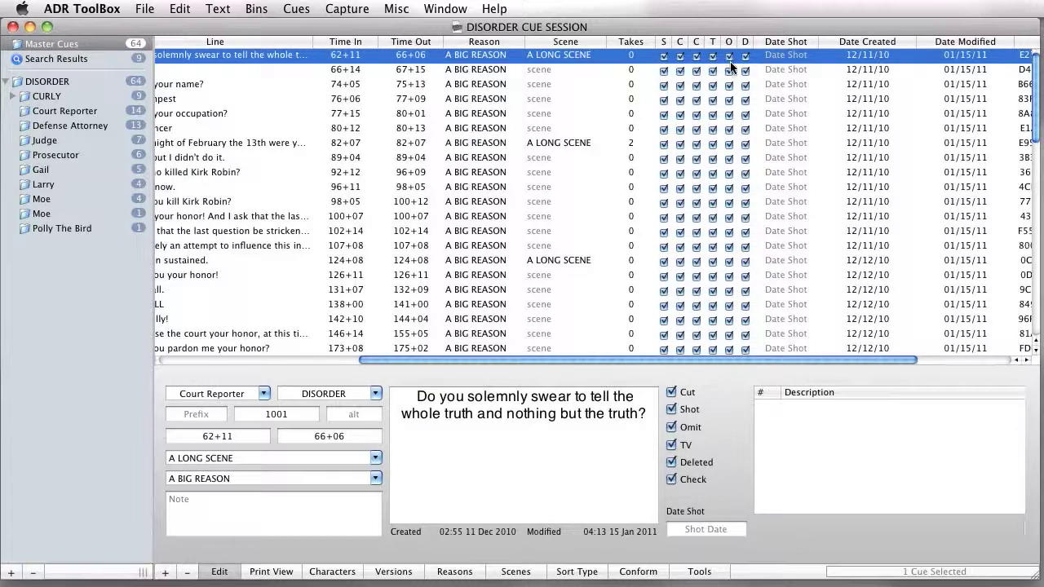
# Step: Examine the status checkbox, Date Shot, Date Created, Date Modified and UUID columns of the master cues
pyautogui.hscroll(5, 764, 65)
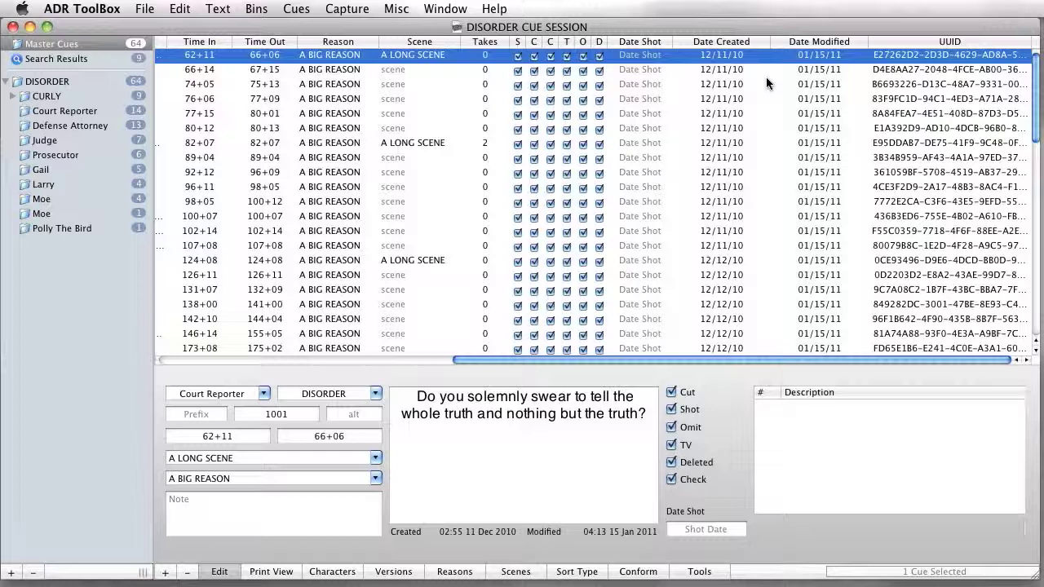
pyautogui.hscroll(-10, 766, 80)
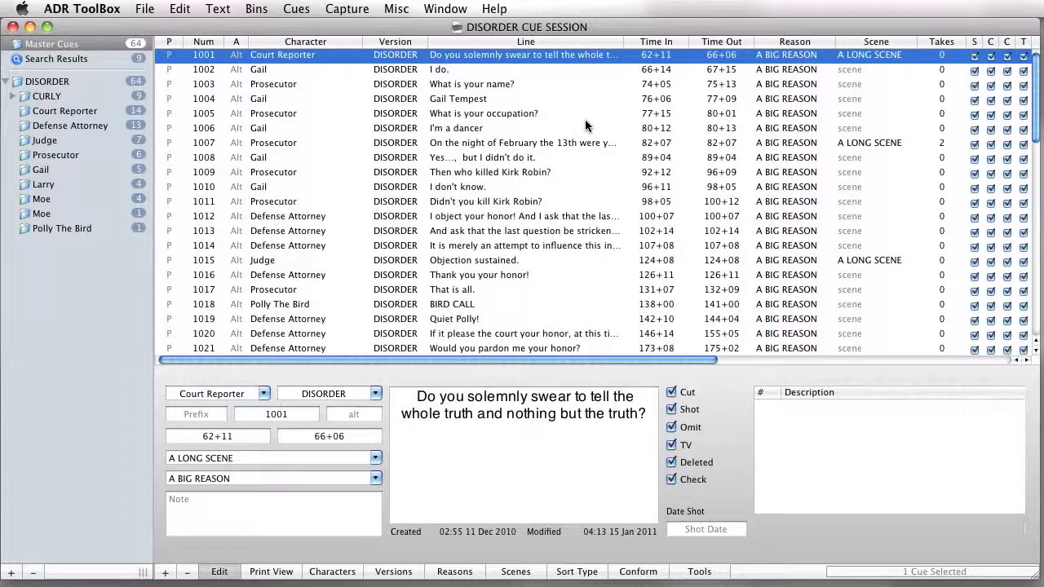
pyautogui.hscroll(10, 585, 125)
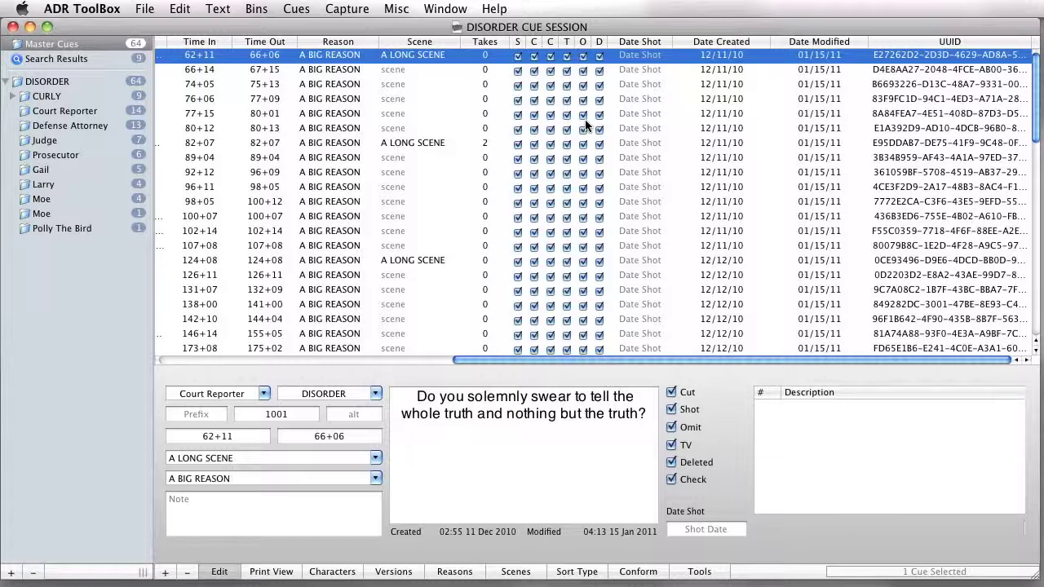
pyautogui.hscroll(-10, 585, 124)
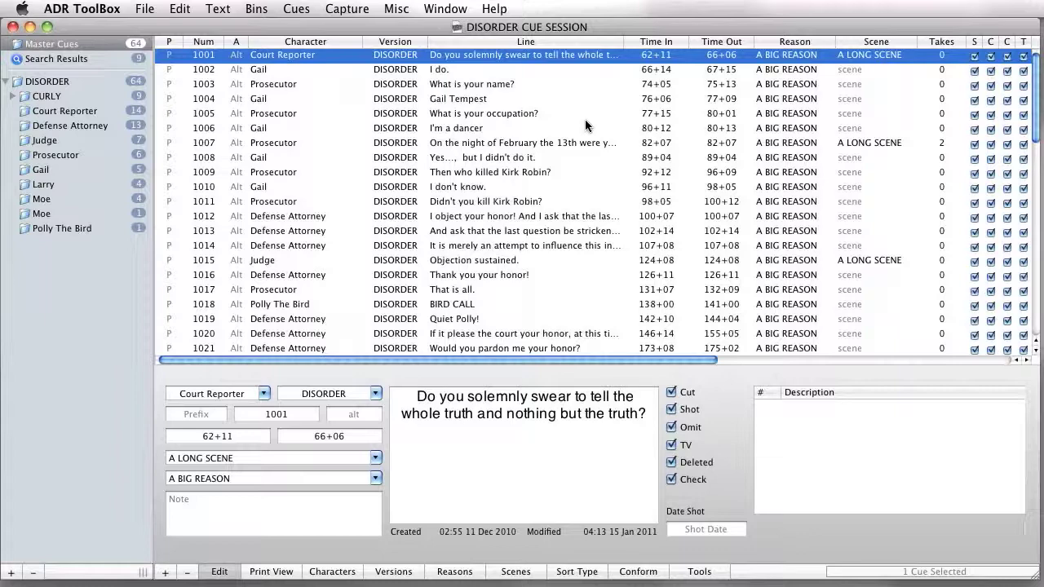
pyautogui.scroll(-4, 574, 125)
pyautogui.hscroll(5, 573, 125)
pyautogui.scroll(-10, 574, 129)
pyautogui.scroll(15, 574, 128)
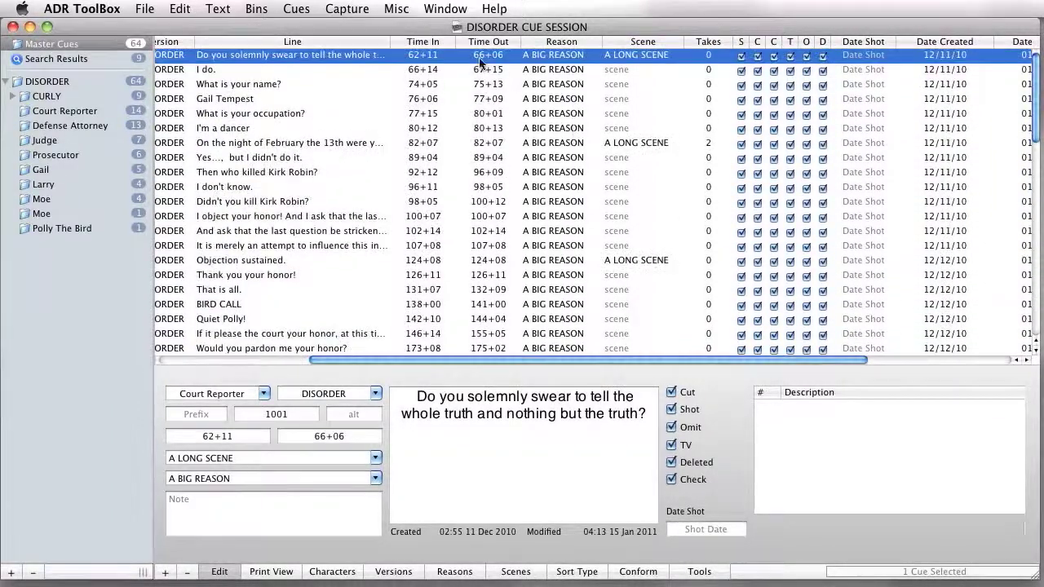
pyautogui.hscroll(-10, 495, 103)
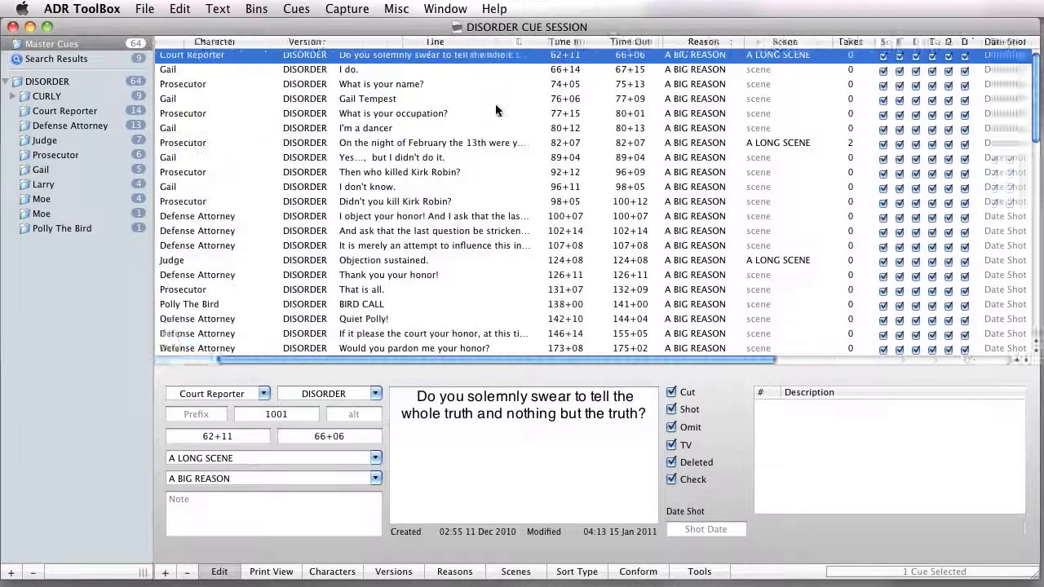
# Step: Sort the master cues in turn by Line, Character and Version, ending with ascending Num order
pyautogui.click(462, 43)
pyautogui.click(344, 45)
pyautogui.click(383, 43)
pyautogui.click(313, 44)
pyautogui.click(209, 44)
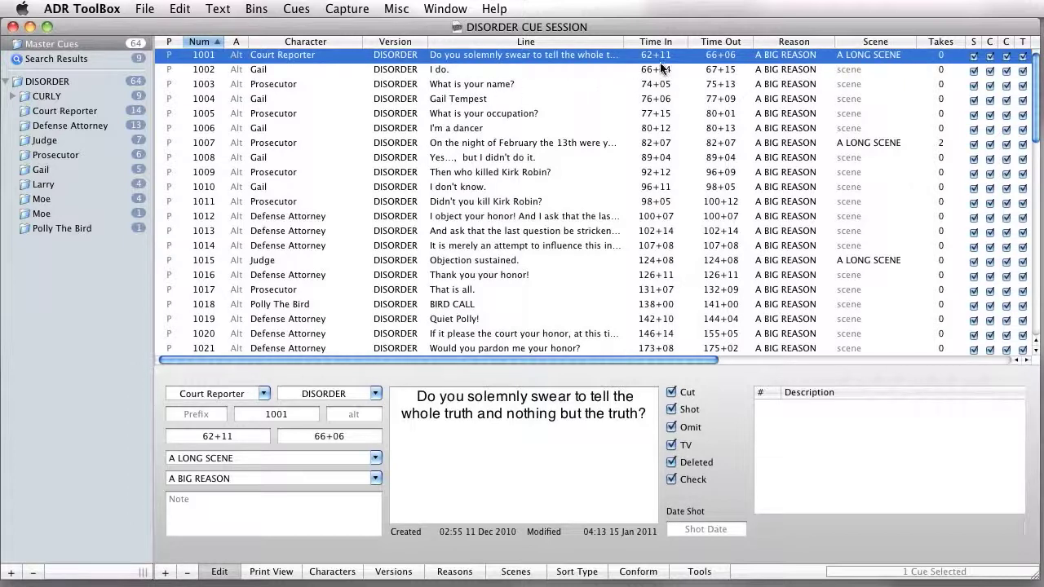
# Step: Try sorting the master cues by Reason and Time In, ending with ascending Character order
pyautogui.hscroll(5, 391, 53)
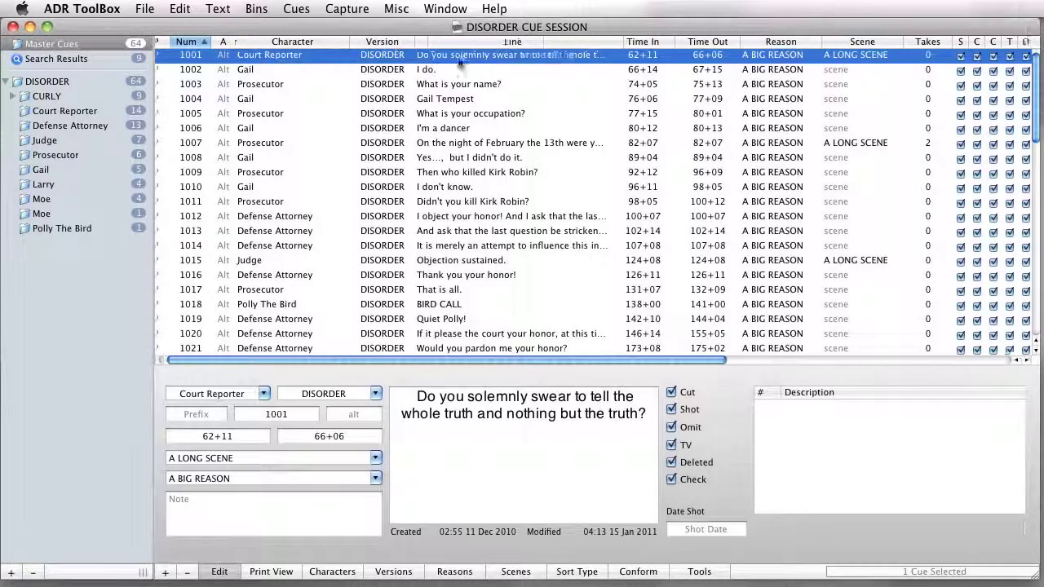
pyautogui.click(710, 43)
pyautogui.click(565, 46)
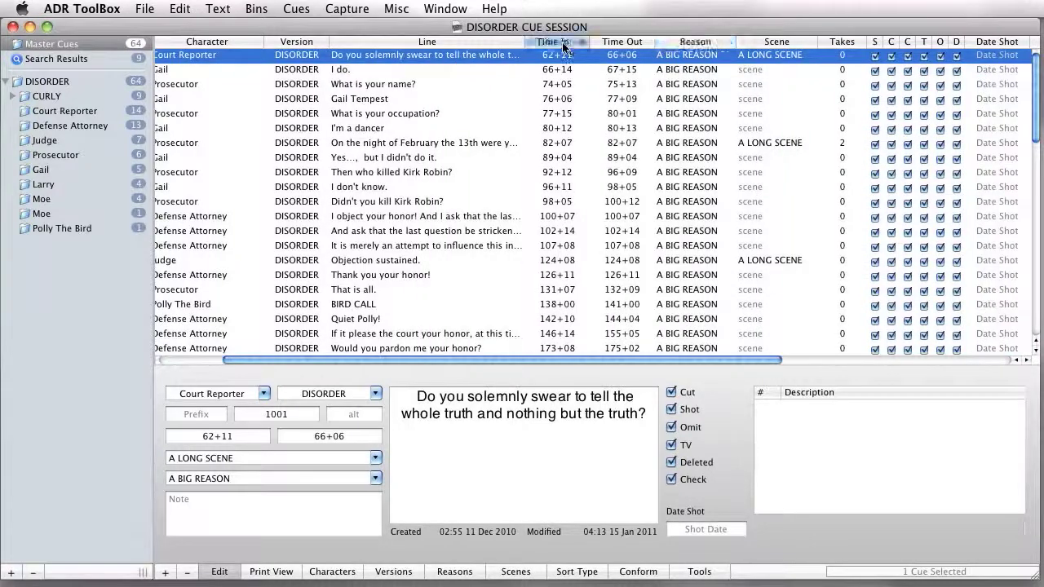
pyautogui.hscroll(-5, 538, 57)
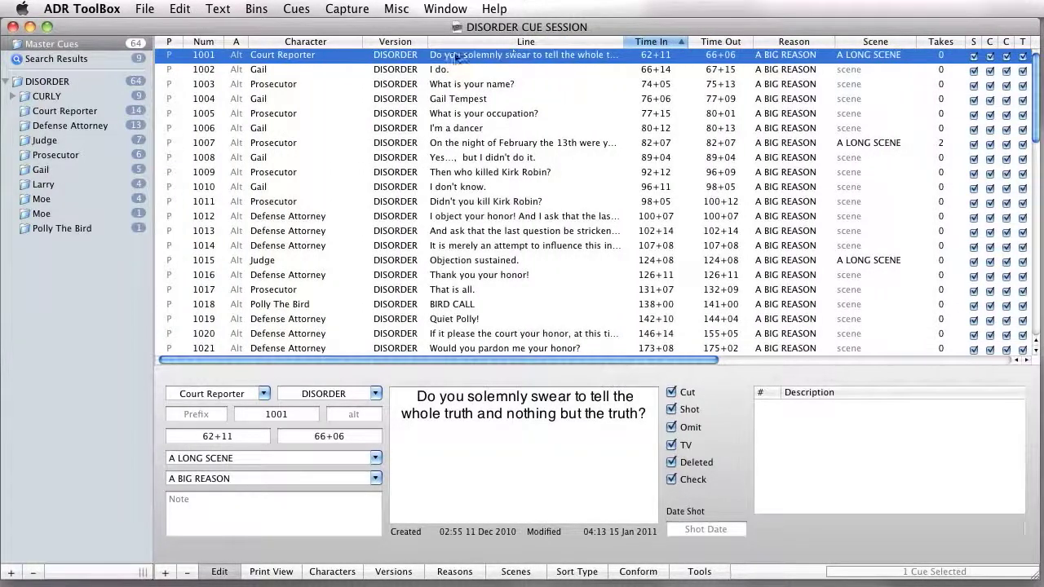
pyautogui.click(317, 44)
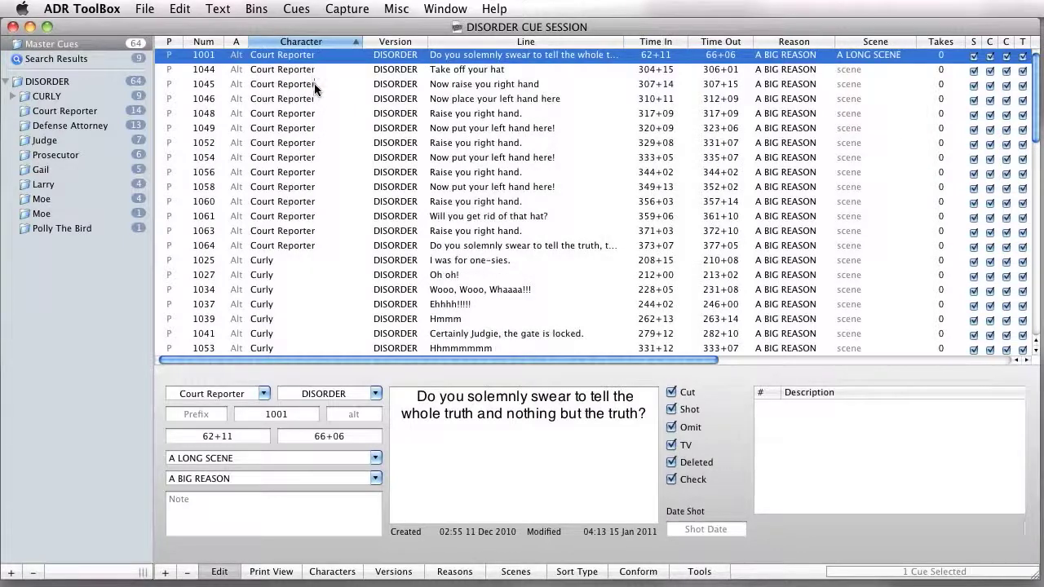
# Step: Select all the Court Reporter cues as a block, followed by all the Curly cues from 1025 to 1062
pyautogui.keyDown('shift'); pyautogui.click(318, 248); pyautogui.keyUp('shift')
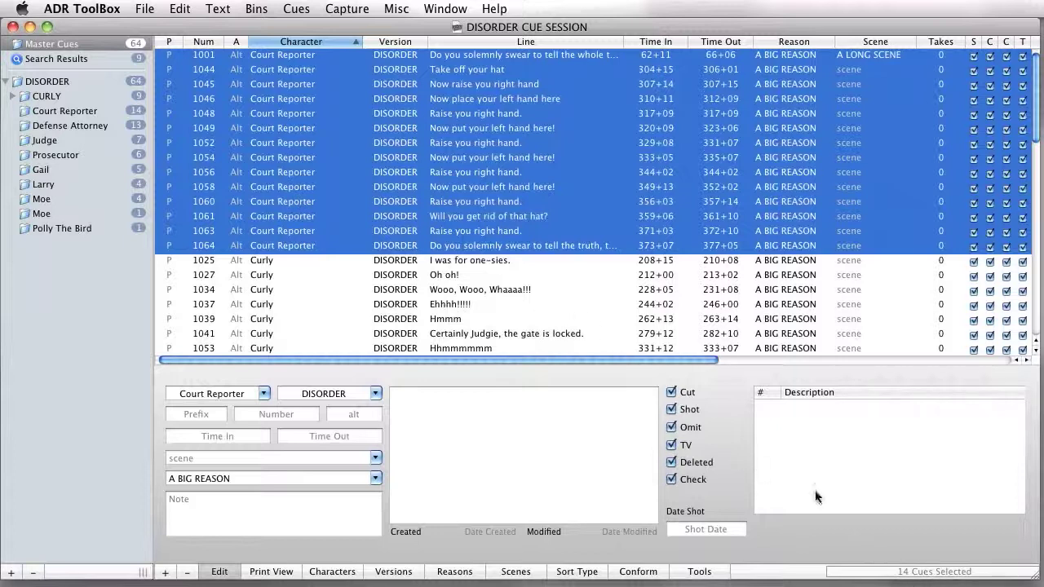
pyautogui.click(309, 218)
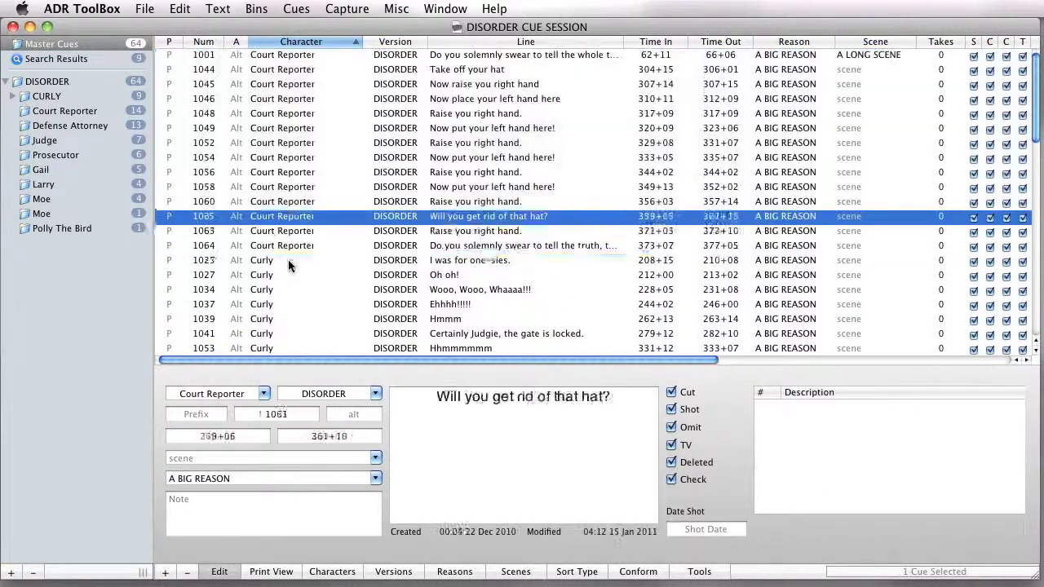
pyautogui.click(289, 263)
pyautogui.scroll(-2, 302, 286)
pyautogui.keyDown('shift'); pyautogui.click(292, 322); pyautogui.keyUp('shift')
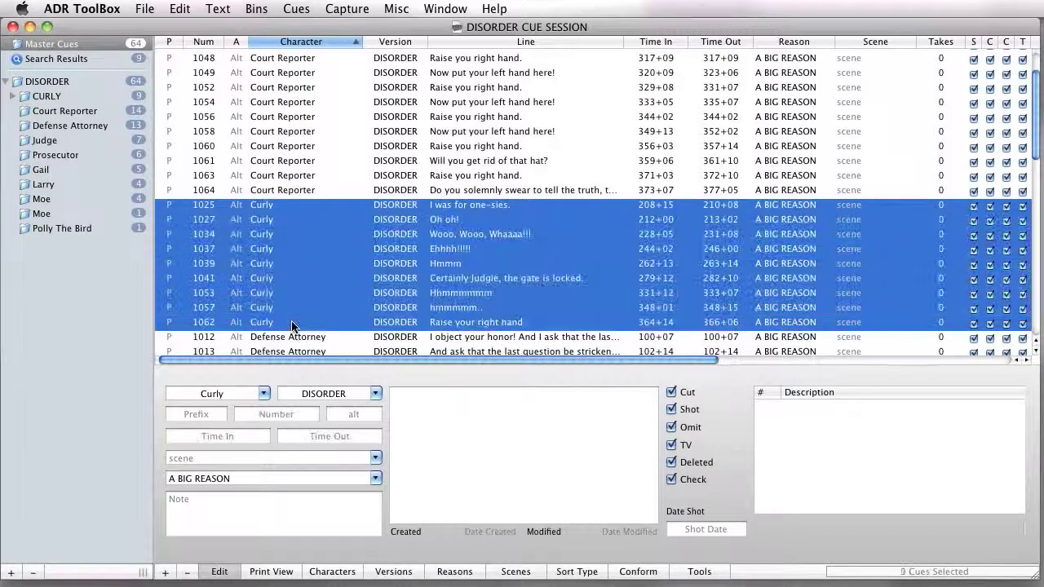
pyautogui.scroll(-6, 315, 272)
pyautogui.scroll(8, 317, 234)
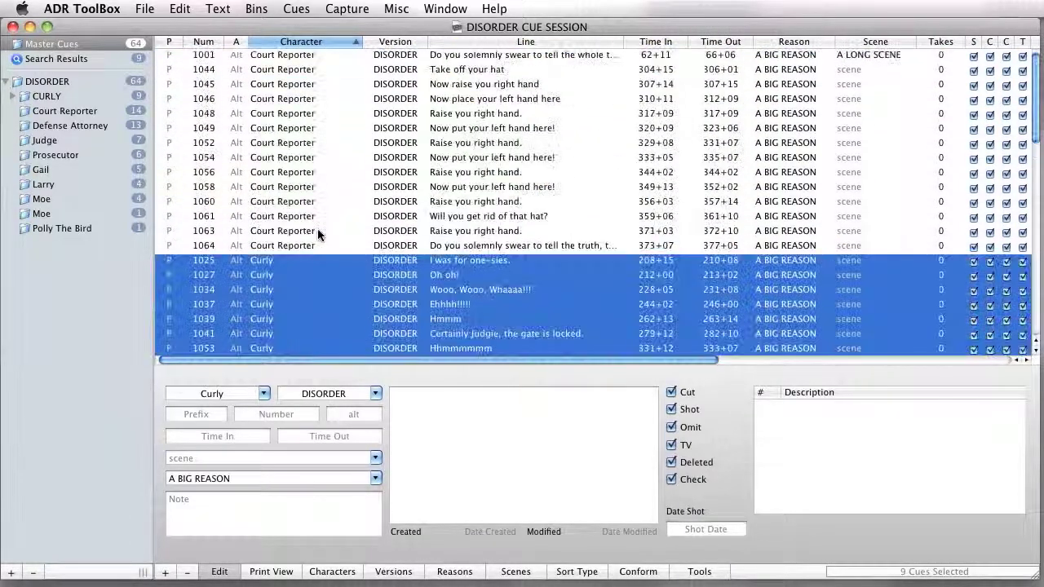
# Step: Select Court Reporter cues 1052 through 1064 and move them directly above cue 1046
pyautogui.click(477, 171)
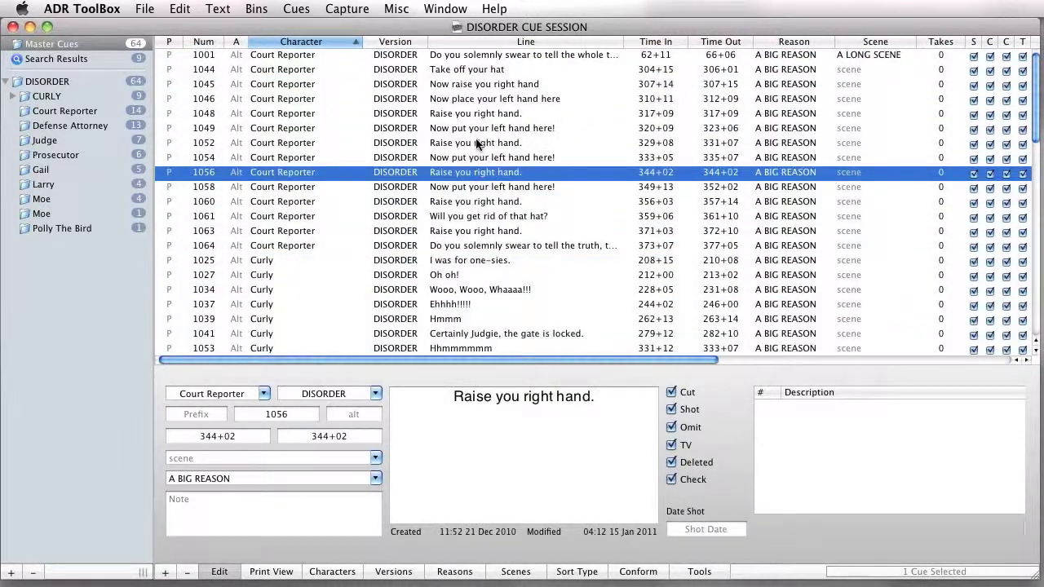
pyautogui.click(478, 143)
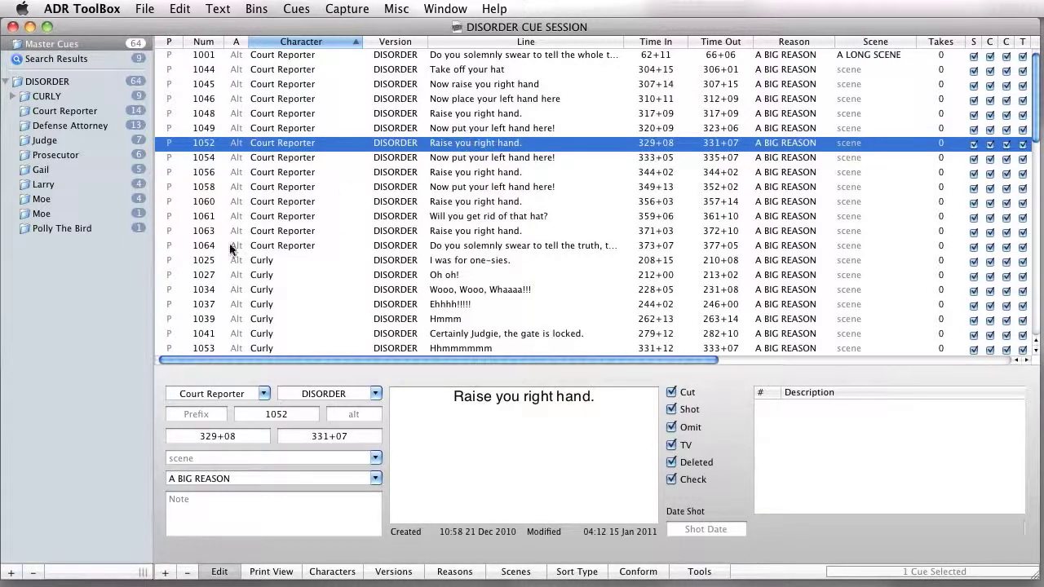
pyautogui.keyDown('shift'); pyautogui.click(289, 246); pyautogui.keyUp('shift')
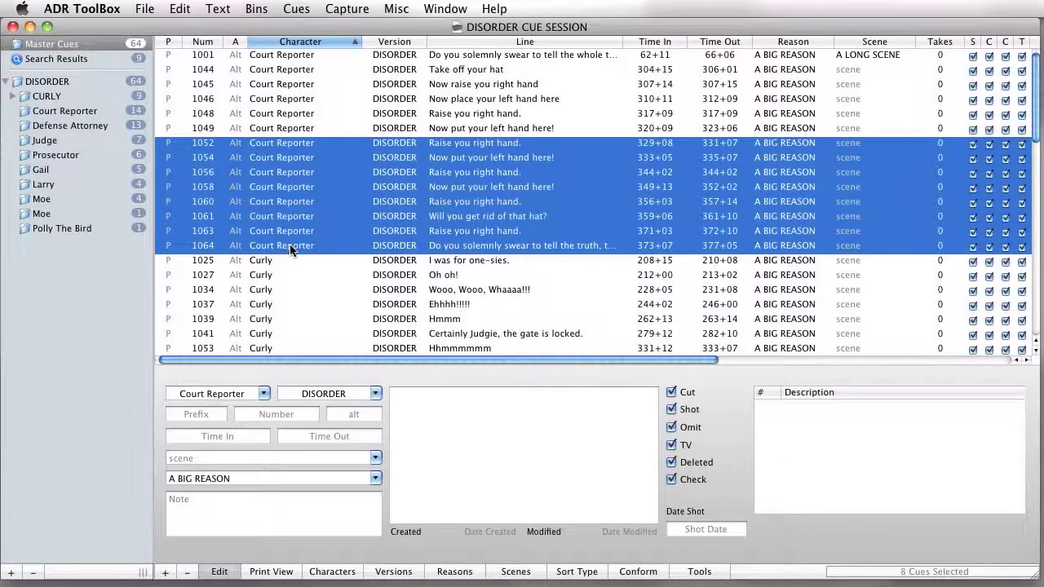
pyautogui.rightClick(290, 246)
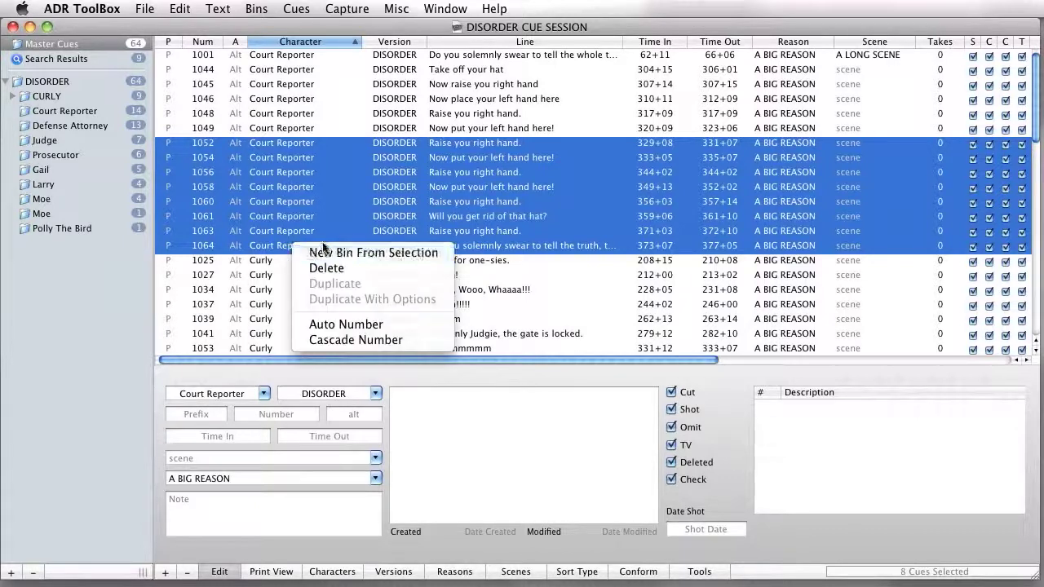
pyautogui.click(334, 211)
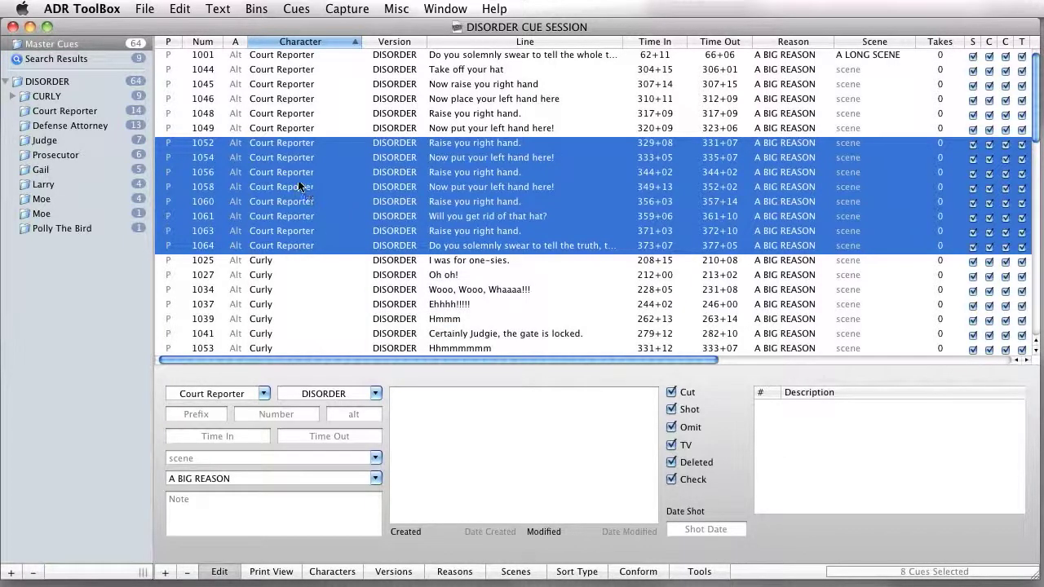
pyautogui.moveTo(303, 171); pyautogui.dragTo(316, 101)
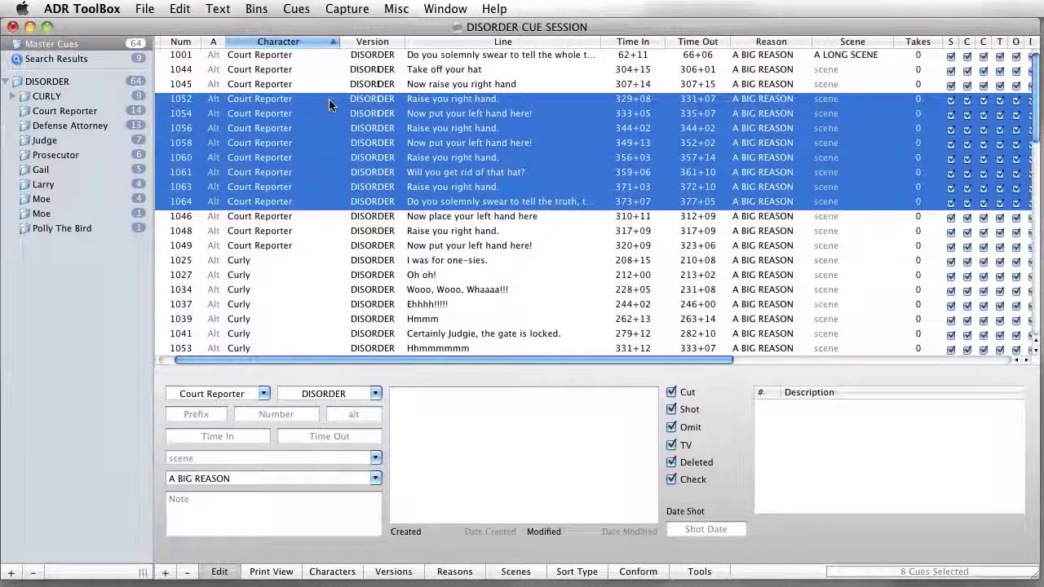
# Step: Select Curly cues 1025 through 1039 and move them between Court Reporter cues 1054 and 1056
pyautogui.click(289, 261)
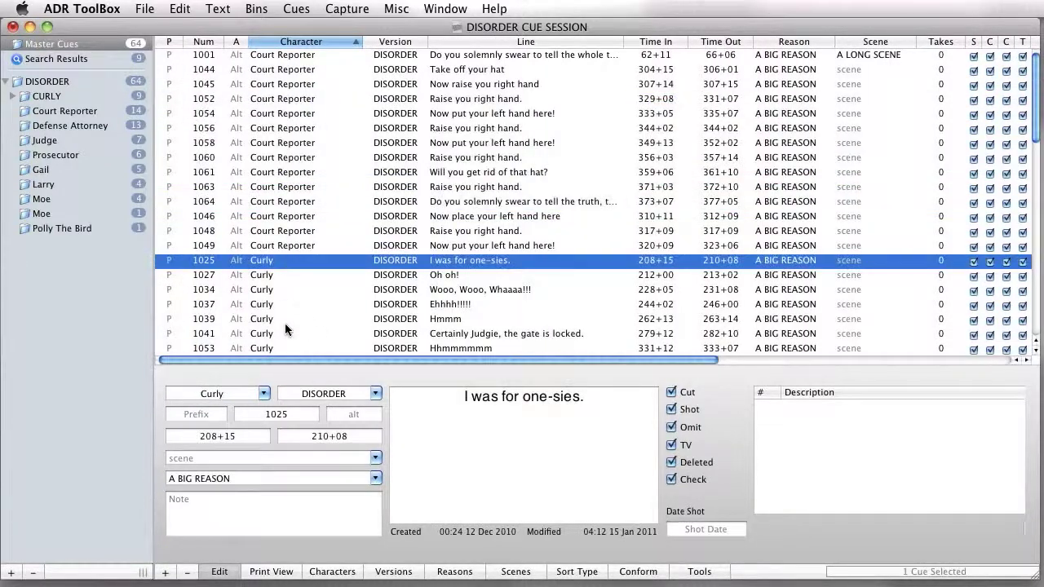
pyautogui.keyDown('shift'); pyautogui.click(284, 322); pyautogui.keyUp('shift')
pyautogui.moveTo(269, 269); pyautogui.dragTo(256, 136)
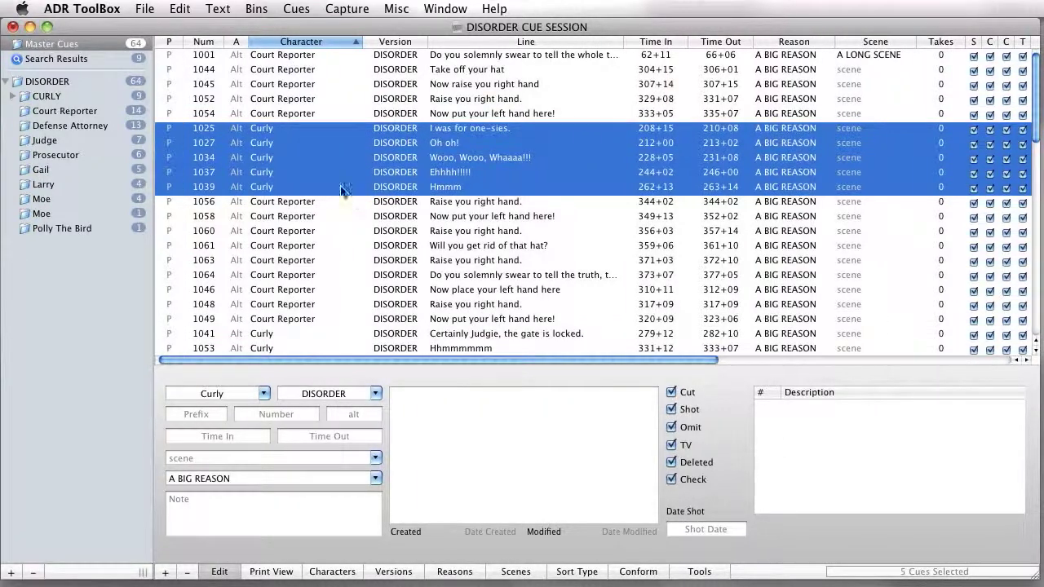
# Step: Sort the master cues by Character in descending order
pyautogui.scroll(-3, 302, 163)
pyautogui.scroll(3, 285, 145)
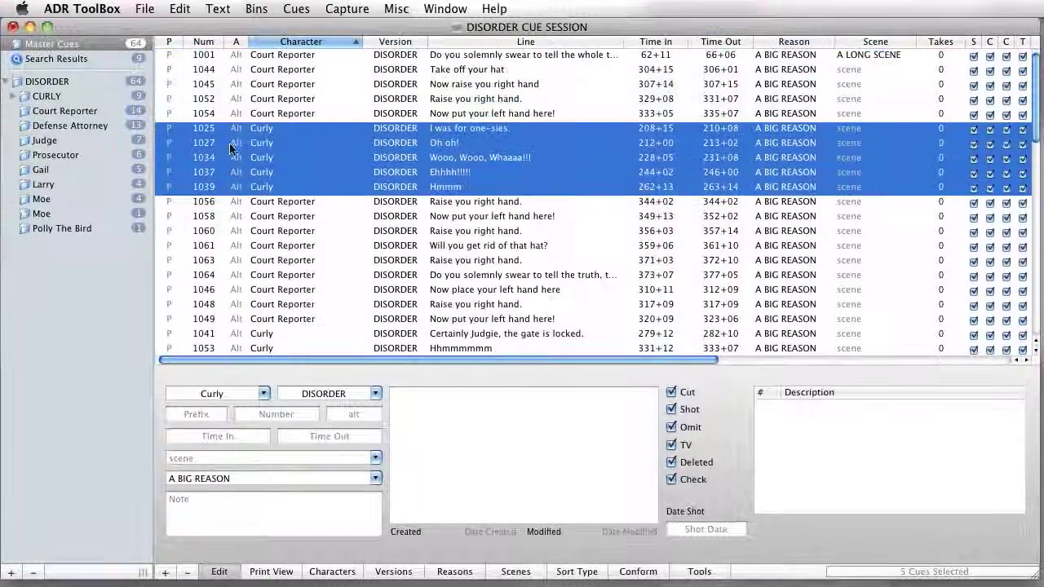
pyautogui.click(300, 42)
# Step: Open the CURLY bin and sort its cues by Num and by Version
pyautogui.click(47, 96)
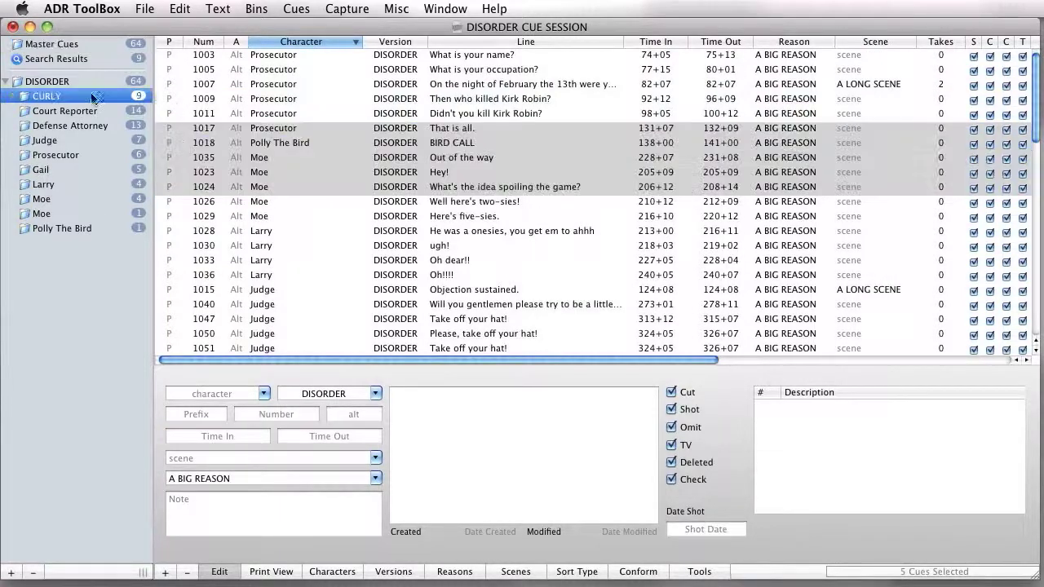
pyautogui.click(323, 172)
pyautogui.click(303, 133)
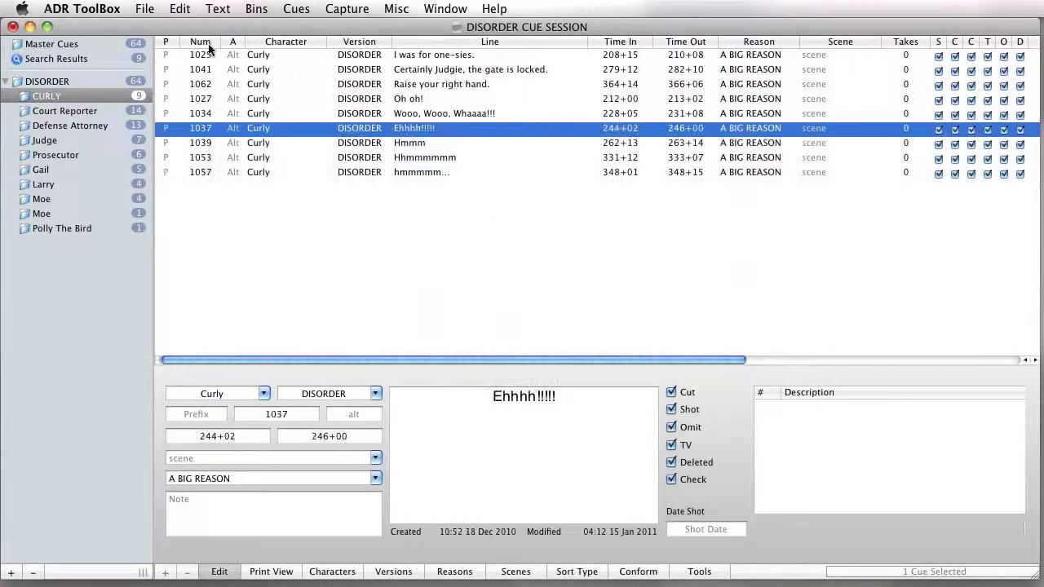
pyautogui.click(198, 42)
pyautogui.click(358, 41)
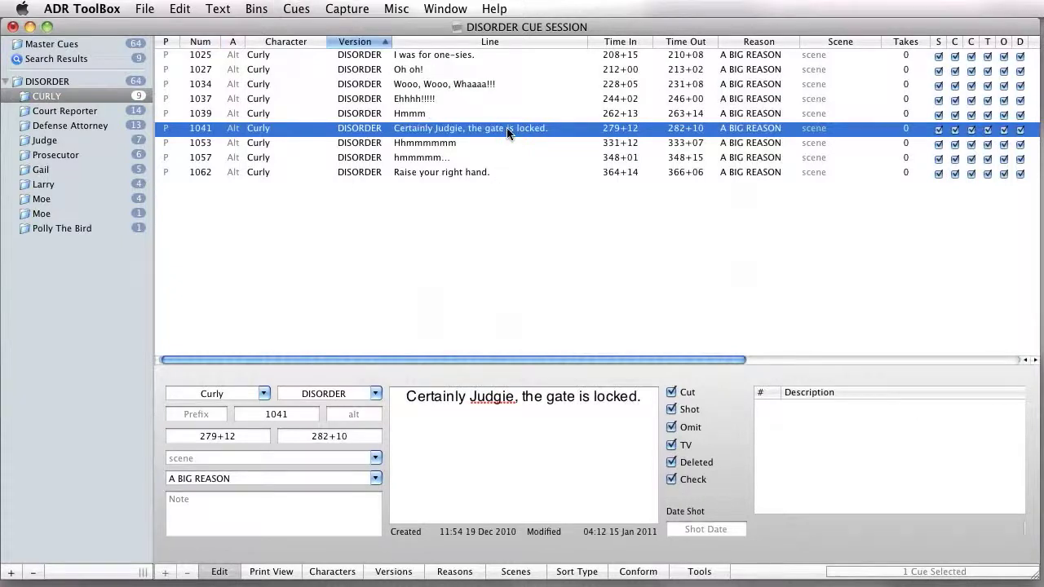
# Step: Select Curly cues 1057 and 1062 together and move them to the start of the CURLY bin, above cue 1025
pyautogui.click(558, 57)
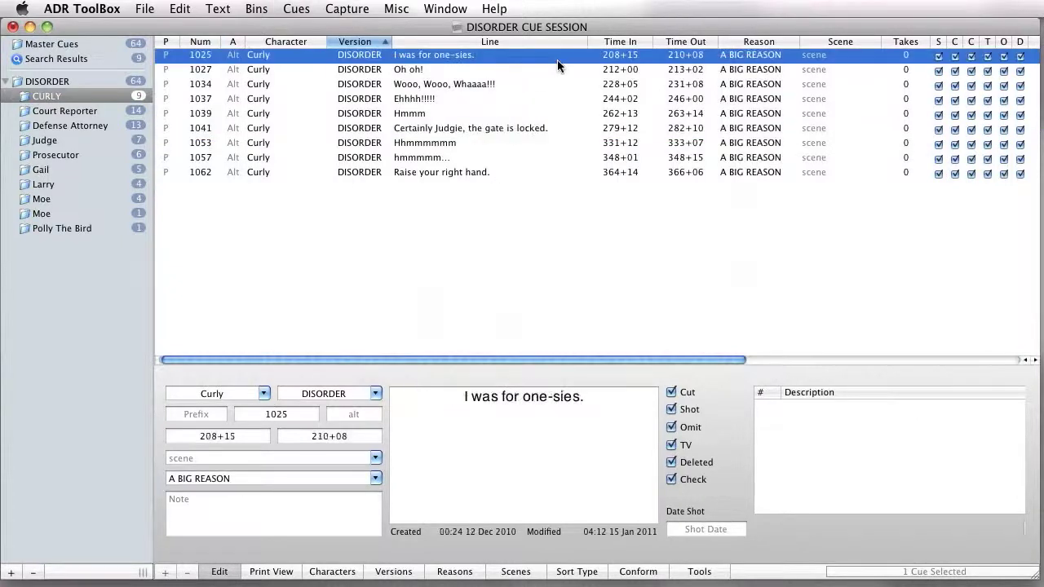
pyautogui.click(472, 175)
pyautogui.keyDown('shift'); pyautogui.click(417, 160); pyautogui.keyUp('shift')
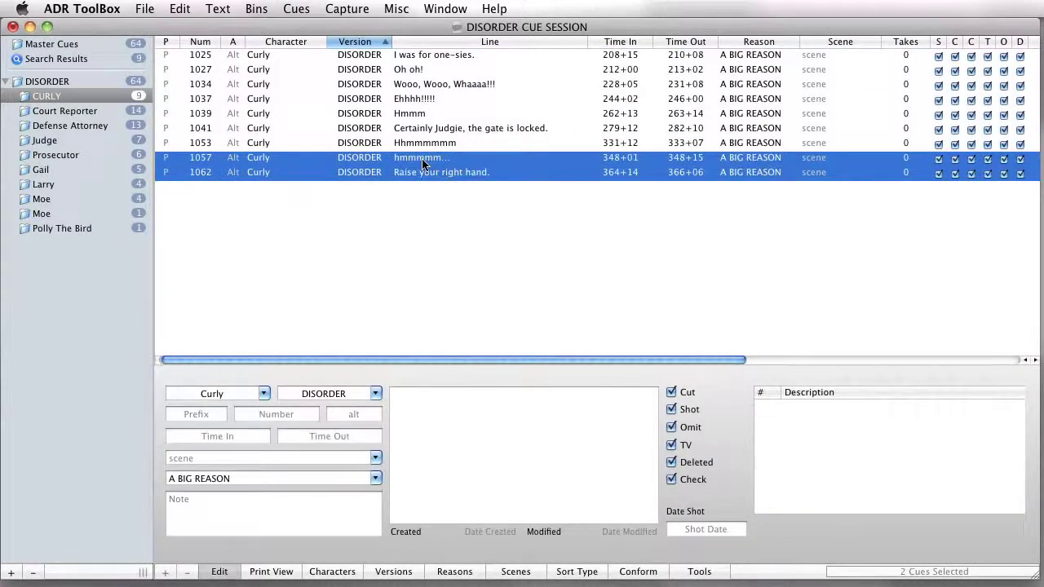
pyautogui.moveTo(420, 160); pyautogui.dragTo(414, 59)
pyautogui.click(495, 320)
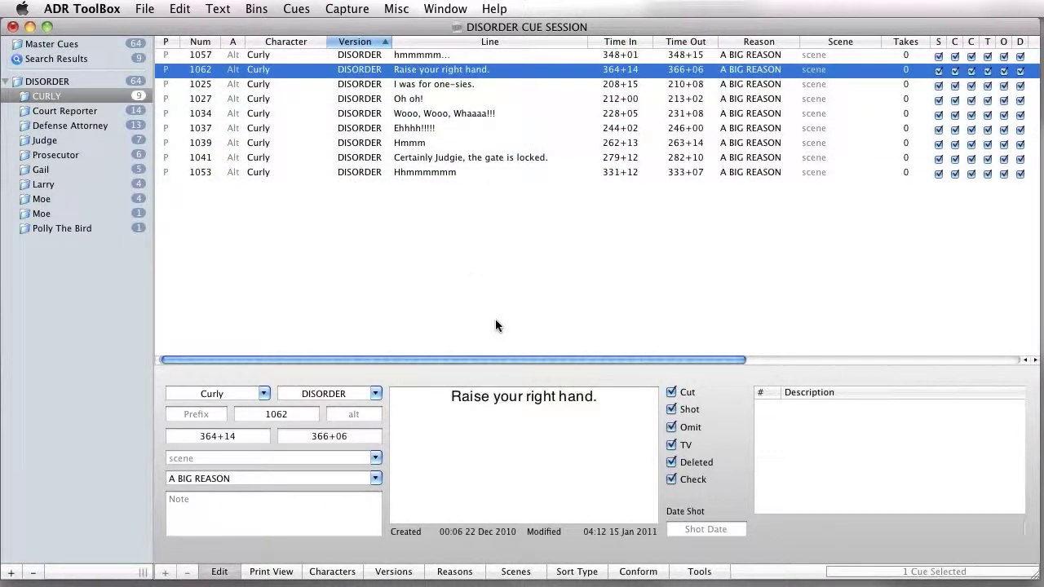
# Step: Select Curly cues 1027 through 1037 and try to move them higher in the CURLY bin
pyautogui.click(391, 129)
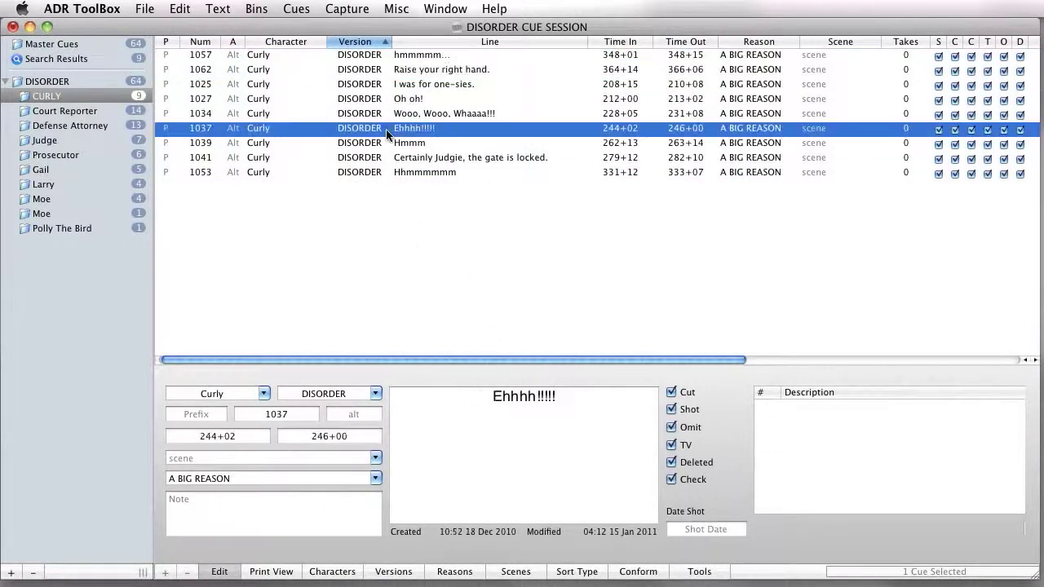
pyautogui.keyDown('shift'); pyautogui.click(416, 99); pyautogui.keyUp('shift')
pyautogui.moveTo(411, 100); pyautogui.dragTo(412, 61)
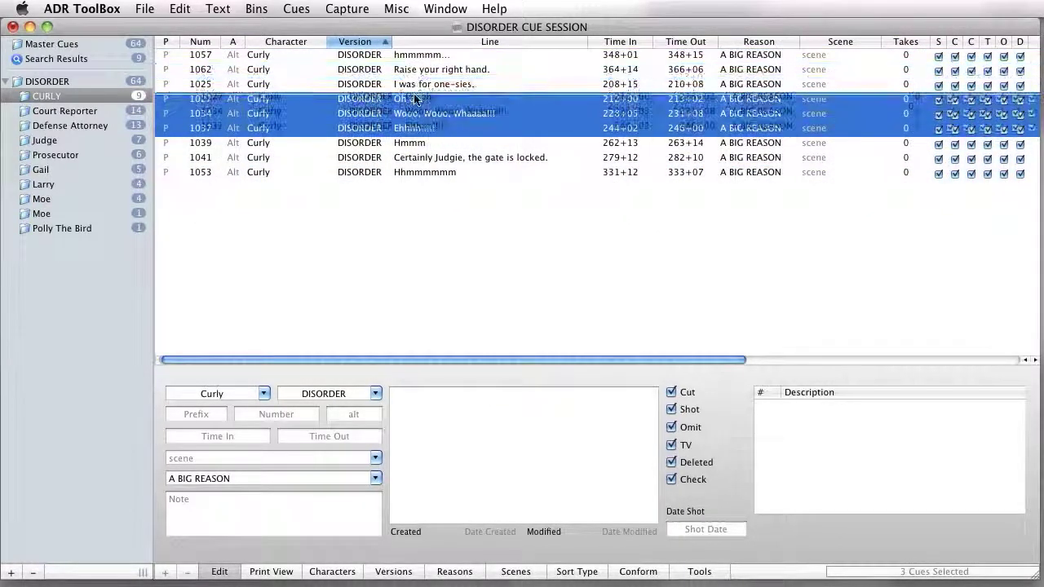
pyautogui.hscroll(-1, 450, 155)
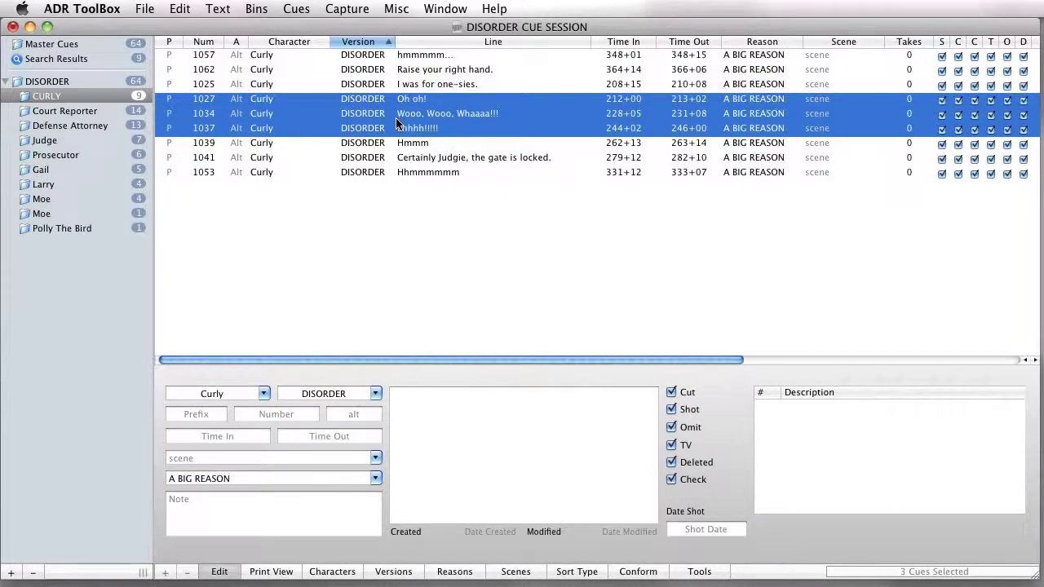
pyautogui.click(385, 84)
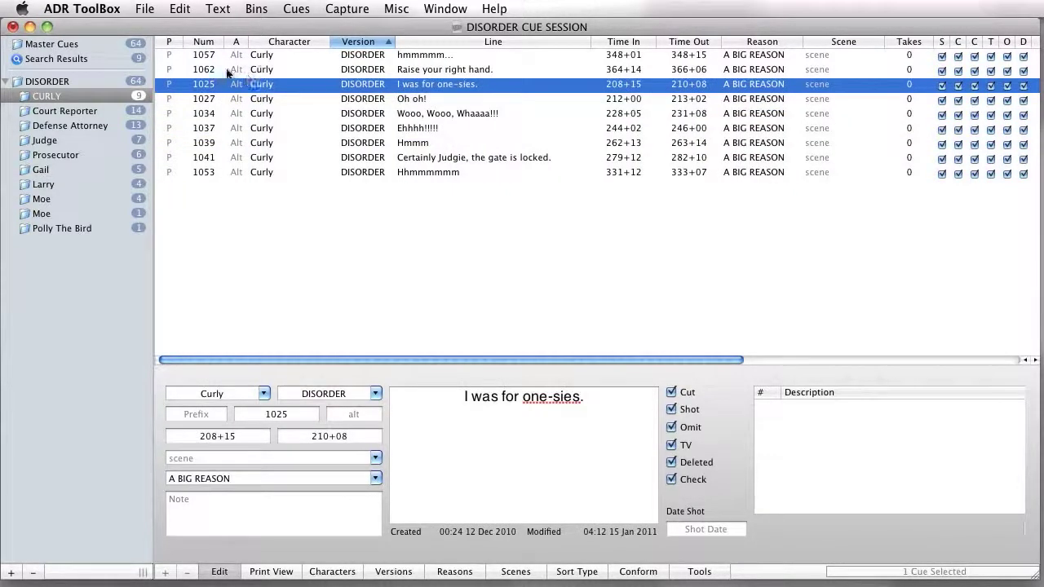
# Step: Sort the master cues by Version and move Prosecutor cue 1005 directly above cue 1003
pyautogui.click(114, 48)
pyautogui.click(497, 217)
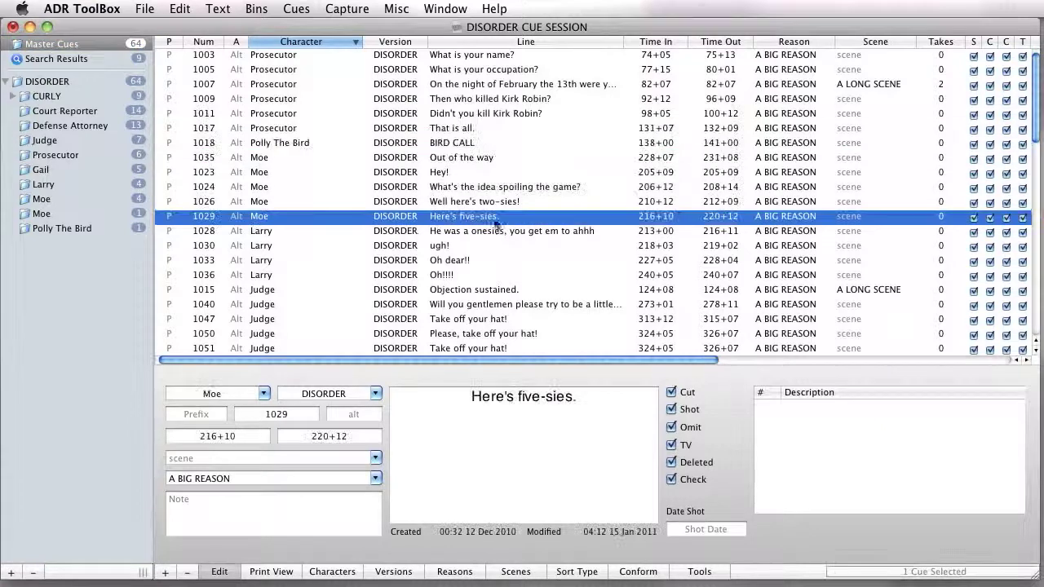
pyautogui.click(395, 42)
pyautogui.click(351, 84)
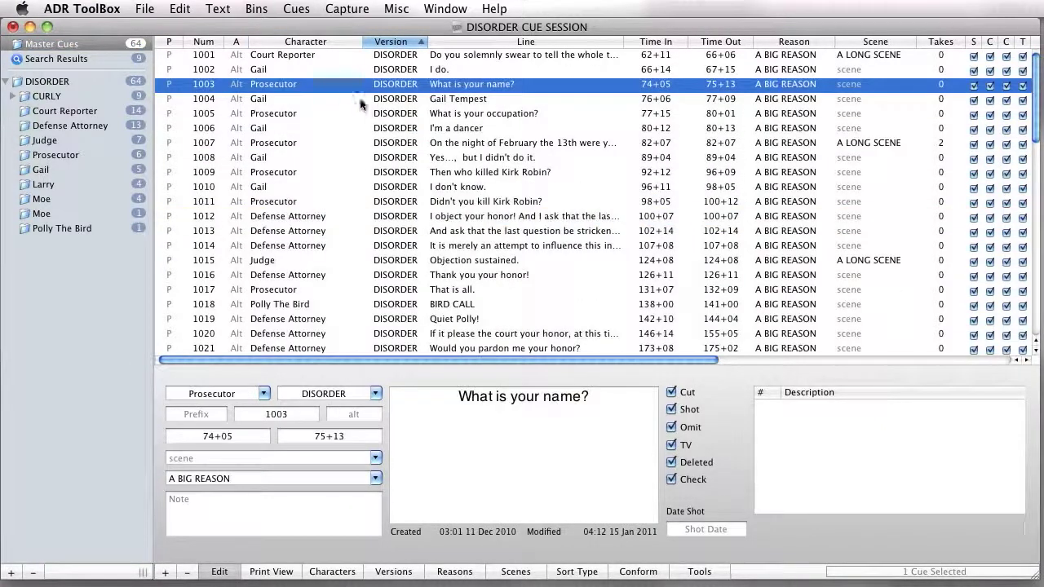
pyautogui.moveTo(393, 115); pyautogui.dragTo(494, 92)
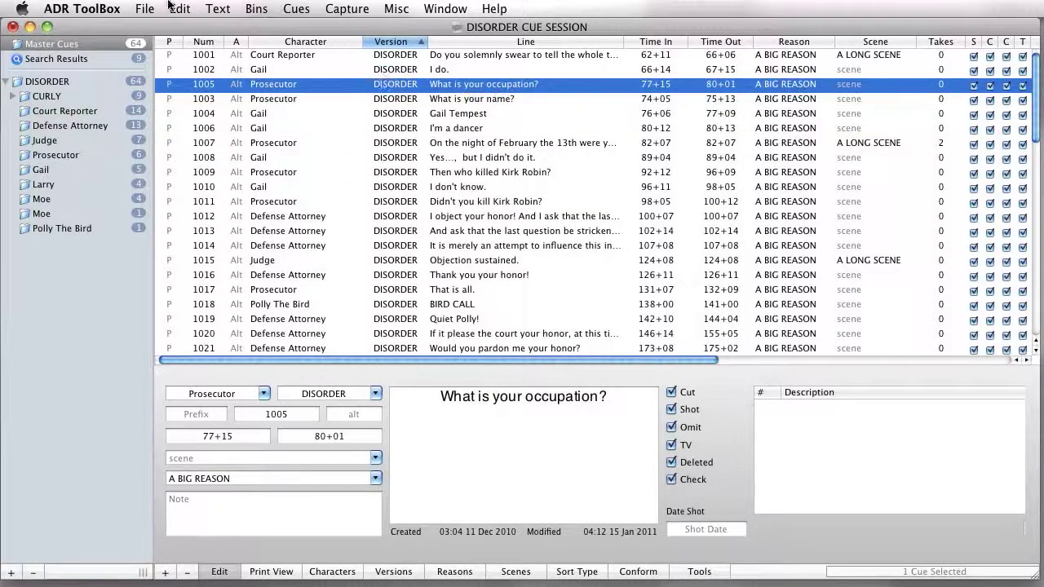
# Step: Open the recent session BUTTER_PRINCIPAL ADR SPOTTING_Asof_092510 and offset its window over the DISORDER session
pyautogui.click(144, 8)
pyautogui.moveTo(188, 60)
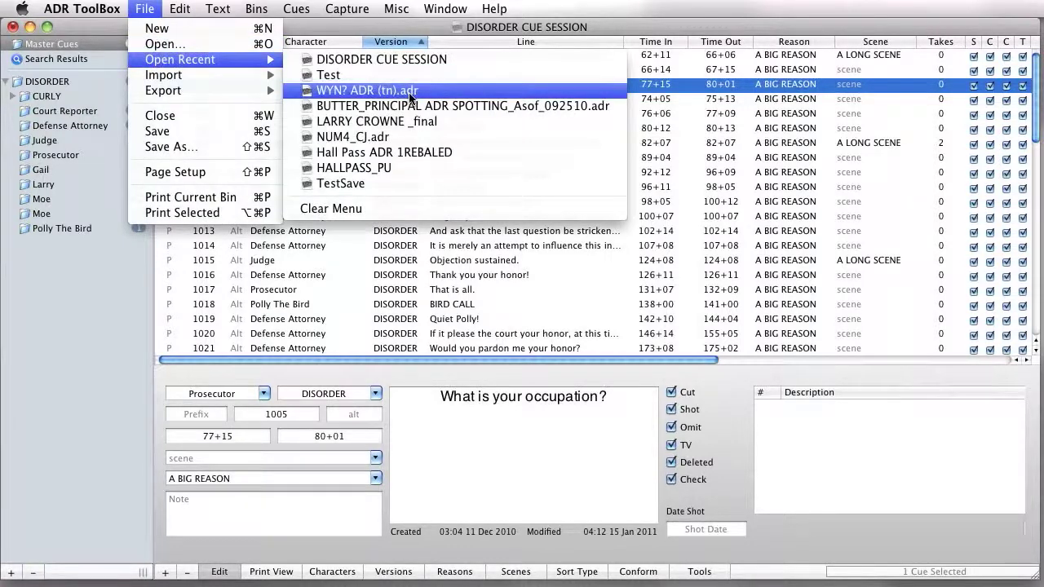
pyautogui.click(495, 105)
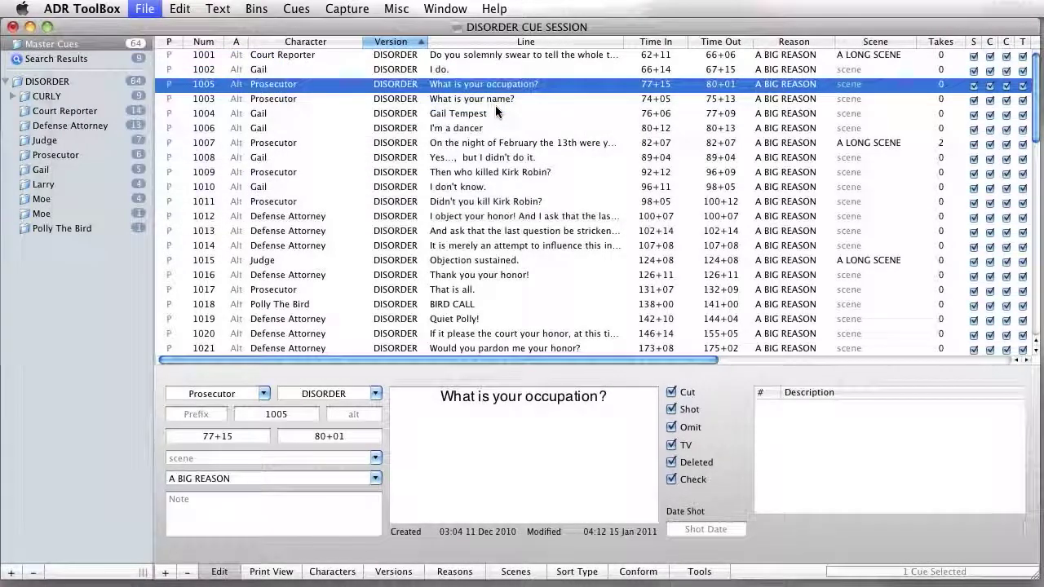
pyautogui.moveTo(423, 210); pyautogui.dragTo(504, 180)
# Step: Select the first three LAURA cues in the BUTTER_PRINCIPAL session and widen that window's bin list
pyautogui.click(428, 221)
pyautogui.press('Up')
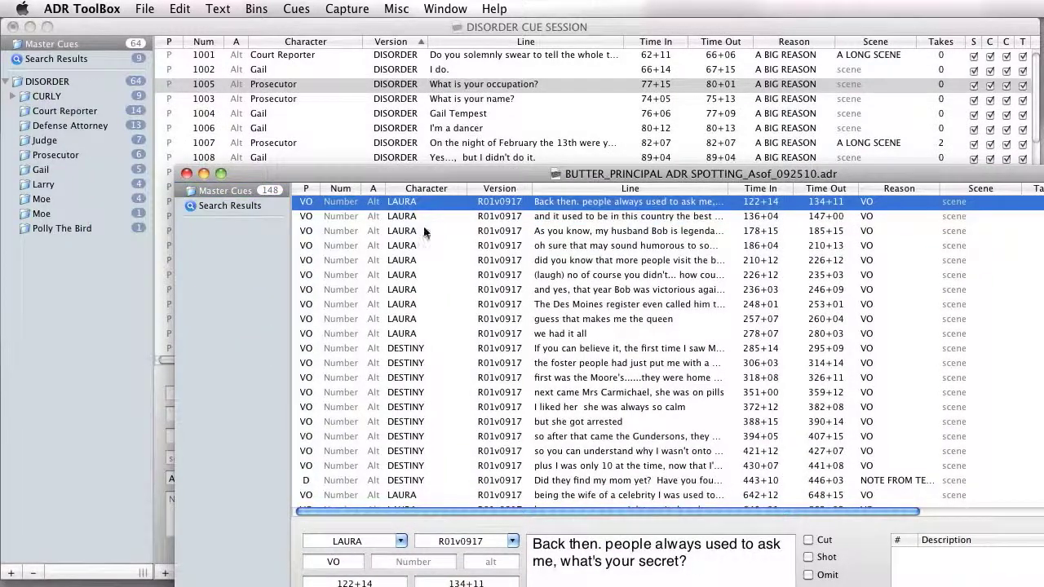
pyautogui.keyDown('shift'); pyautogui.click(446, 234); pyautogui.keyUp('shift')
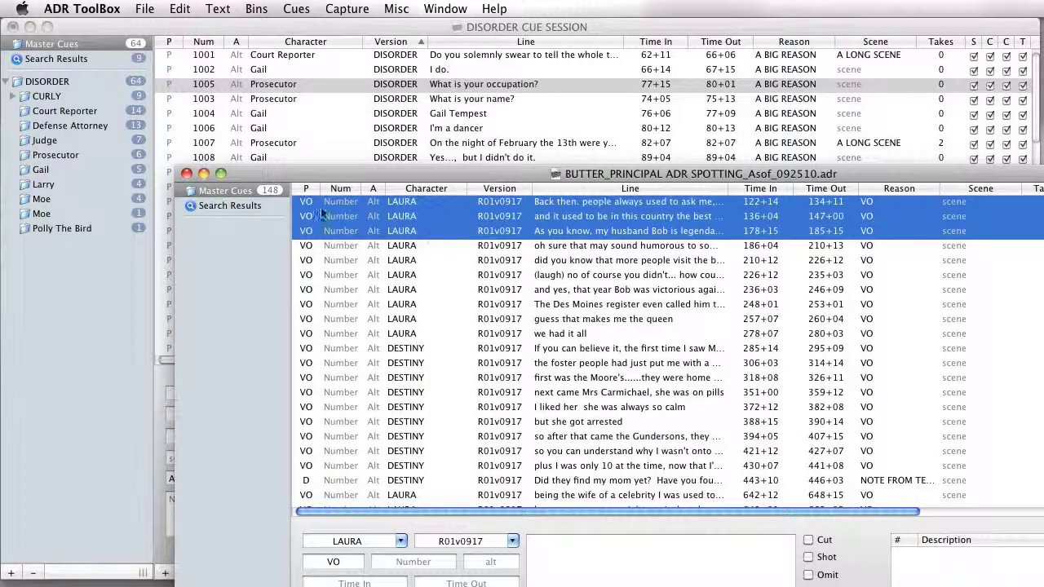
pyautogui.click(289, 194)
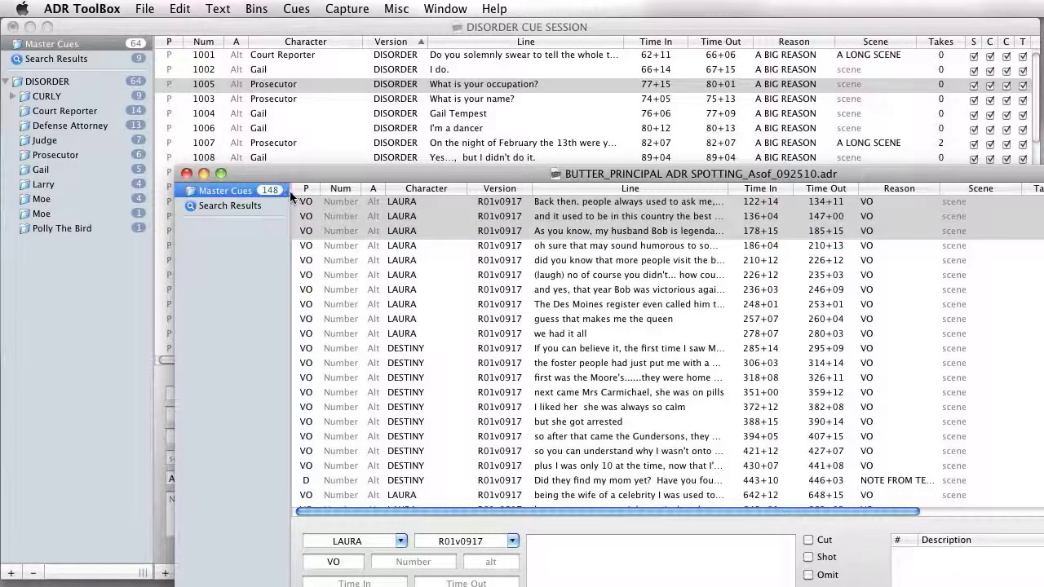
pyautogui.moveTo(290, 190); pyautogui.dragTo(315, 190)
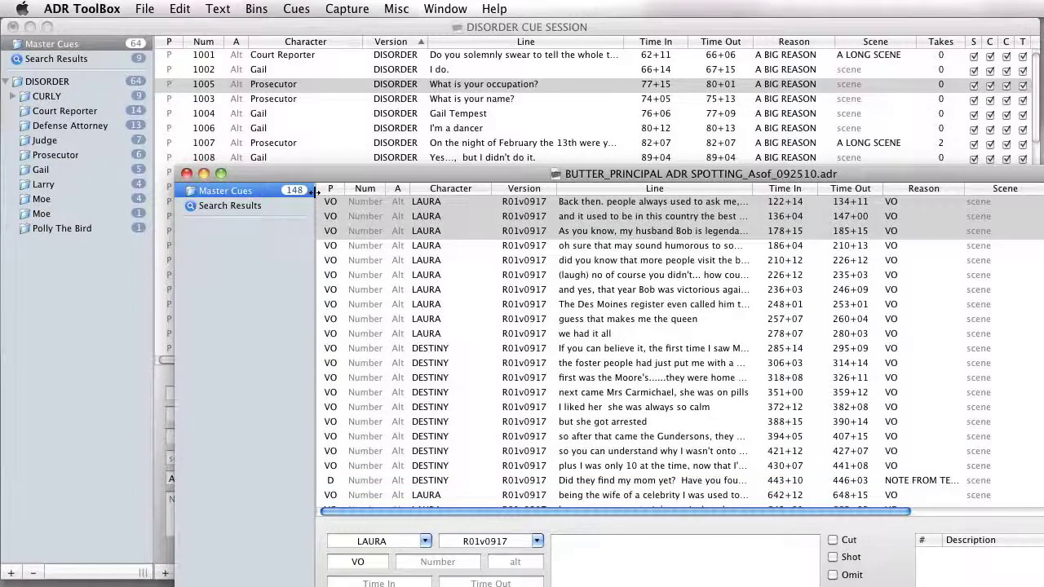
# Step: Copy the first three LAURA cues from the BUTTER_PRINCIPAL session into the DISORDER session's master cues
pyautogui.click(426, 233)
pyautogui.keyDown('shift'); pyautogui.click(423, 207); pyautogui.keyUp('shift')
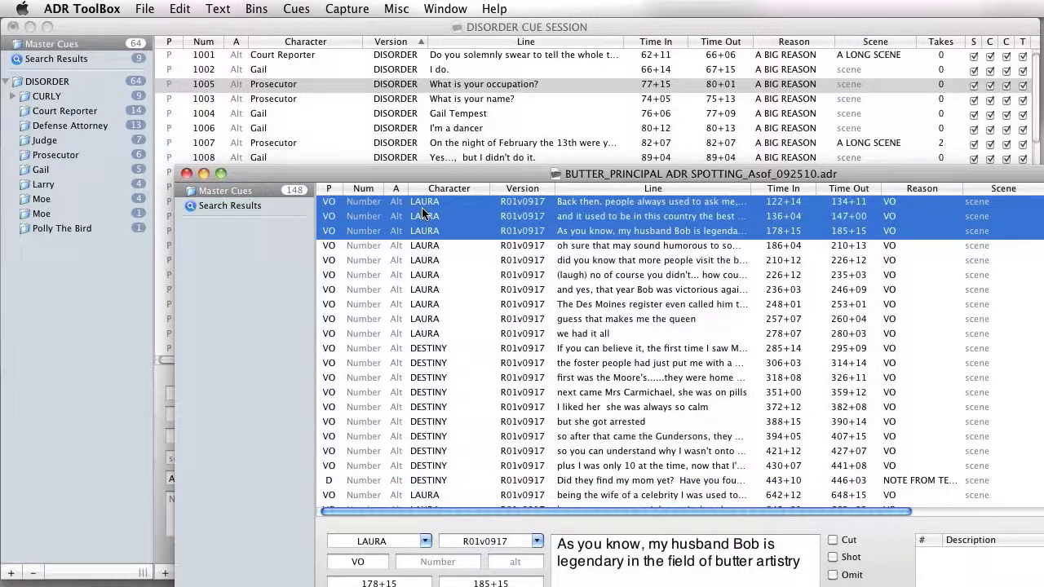
pyautogui.moveTo(420, 203); pyautogui.dragTo(442, 204)
pyautogui.click(128, 44)
pyautogui.click(128, 43)
pyautogui.click(249, 56)
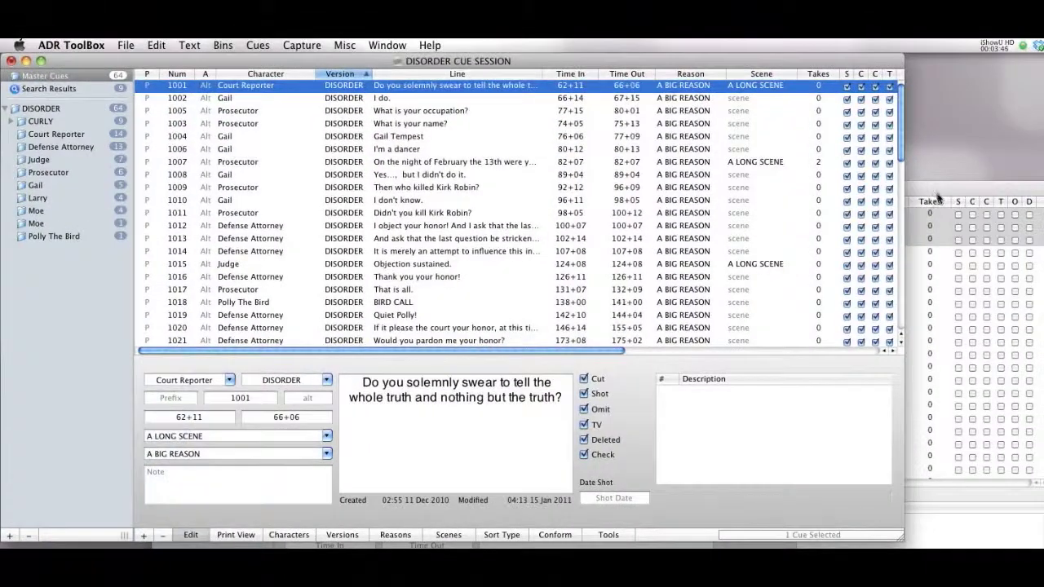
pyautogui.click(937, 198)
pyautogui.moveTo(465, 243); pyautogui.dragTo(369, 114)
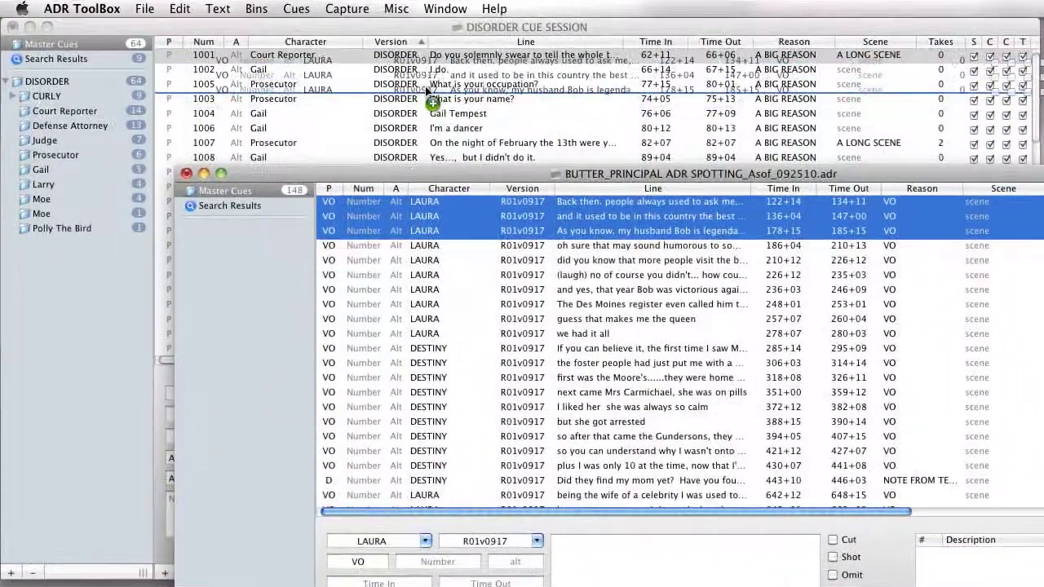
pyautogui.moveTo(424, 89); pyautogui.dragTo(419, 88)
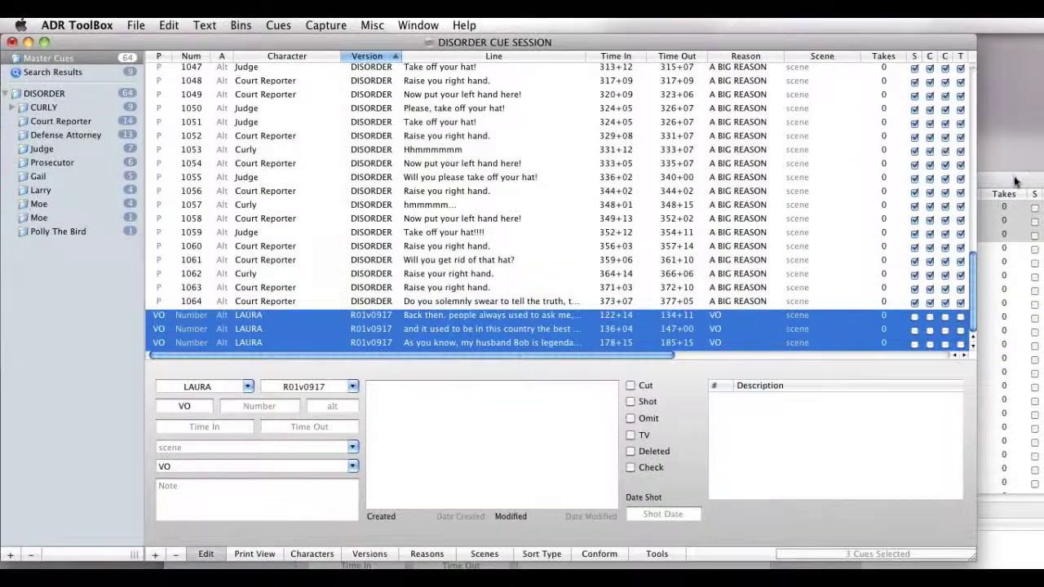
# Step: Return to the DISORDER master cues and select the three LAURA cues at the end of the list
pyautogui.click(1015, 181)
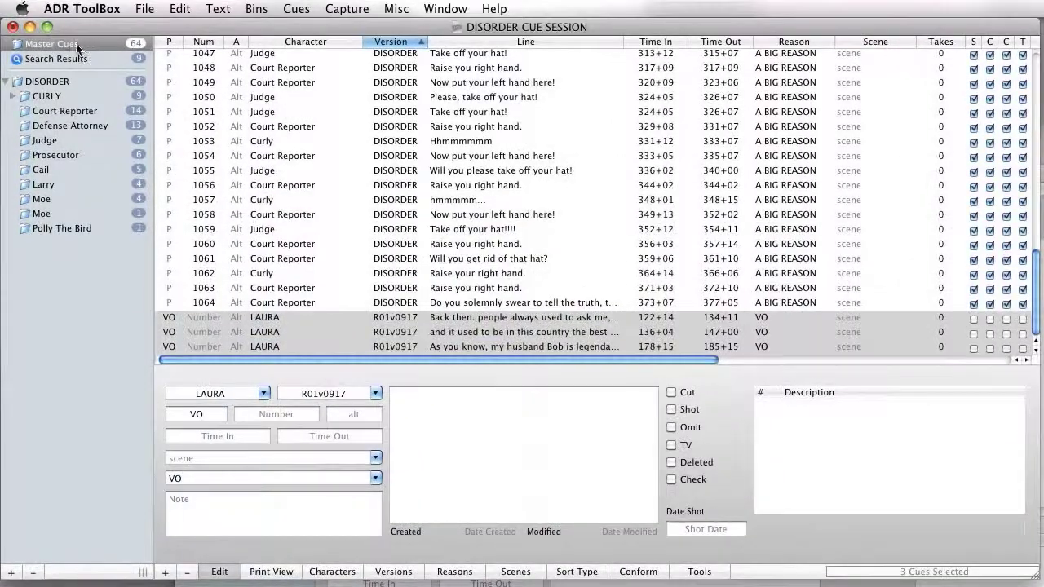
pyautogui.click(79, 47)
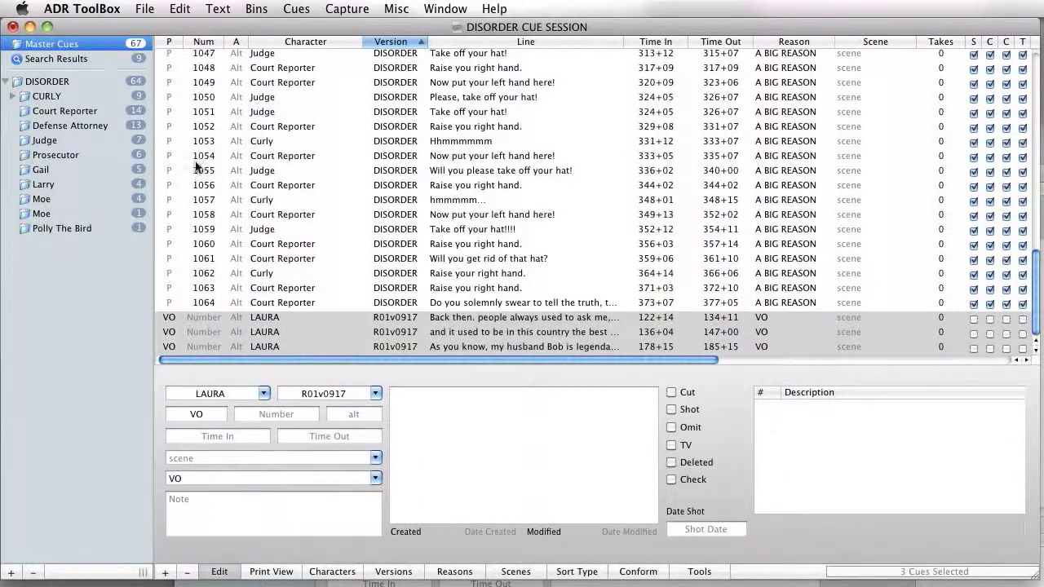
pyautogui.click(294, 323)
pyautogui.scroll(1, 286, 334)
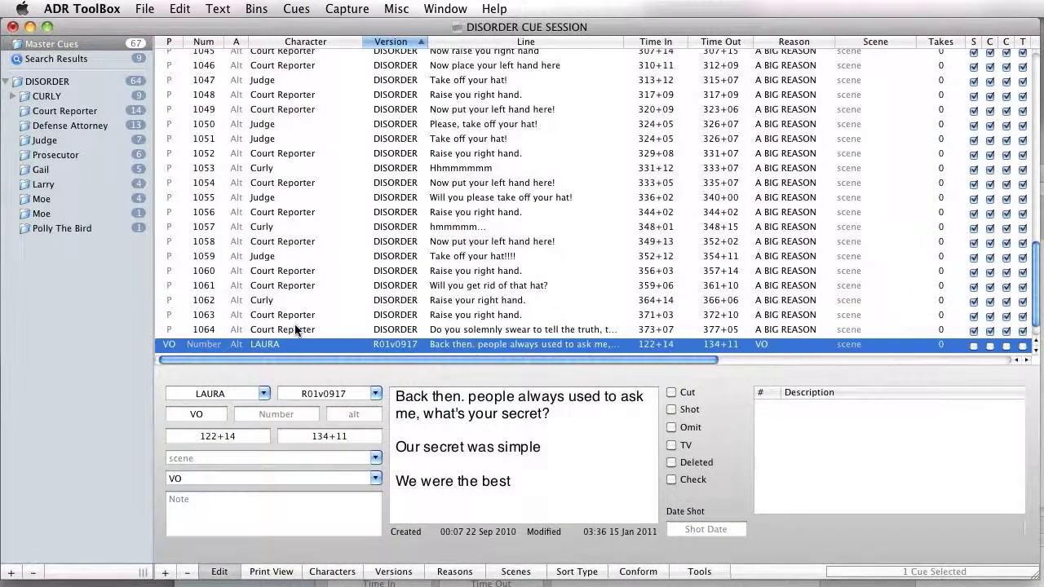
pyautogui.scroll(-1, 282, 344)
pyautogui.keyDown('shift'); pyautogui.click(281, 346); pyautogui.keyUp('shift')
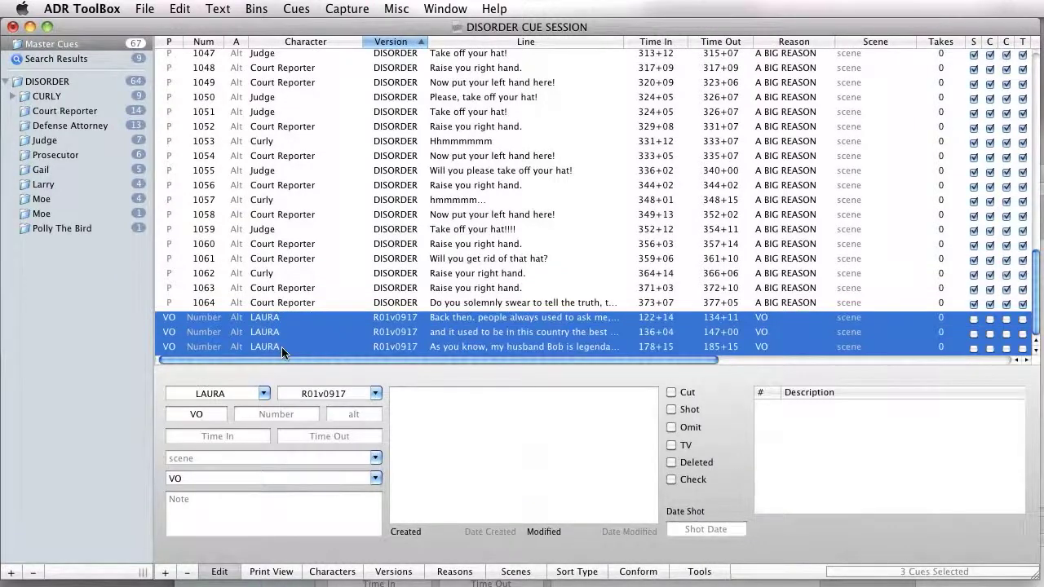
pyautogui.press('Delete')
pyautogui.moveTo(774, 237); pyautogui.dragTo(432, 179)
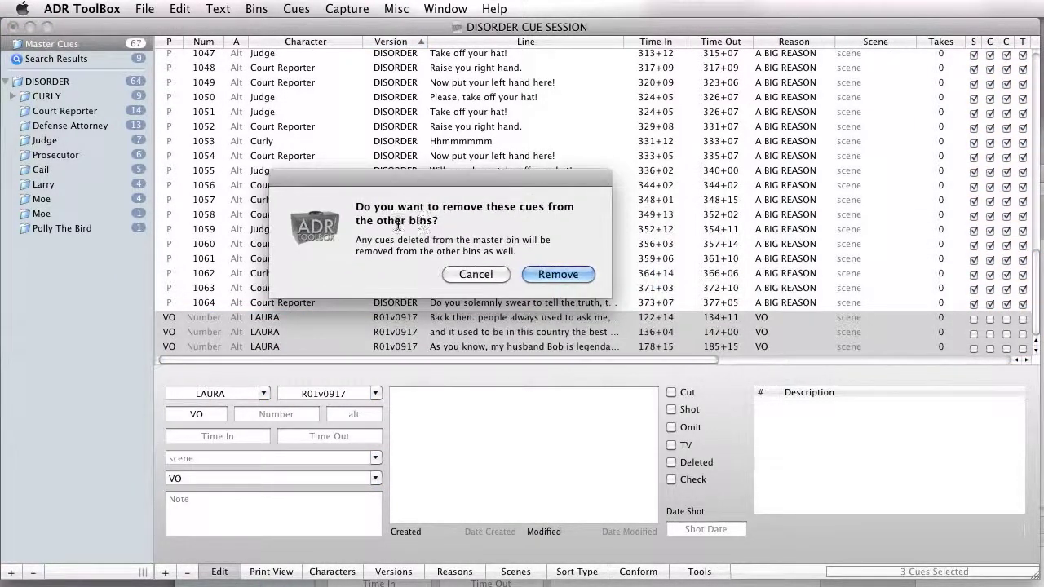
pyautogui.click(473, 274)
# Step: Delete the three selected LAURA cues from the master bin, including their removal from the other bins
pyautogui.rightClick(440, 323)
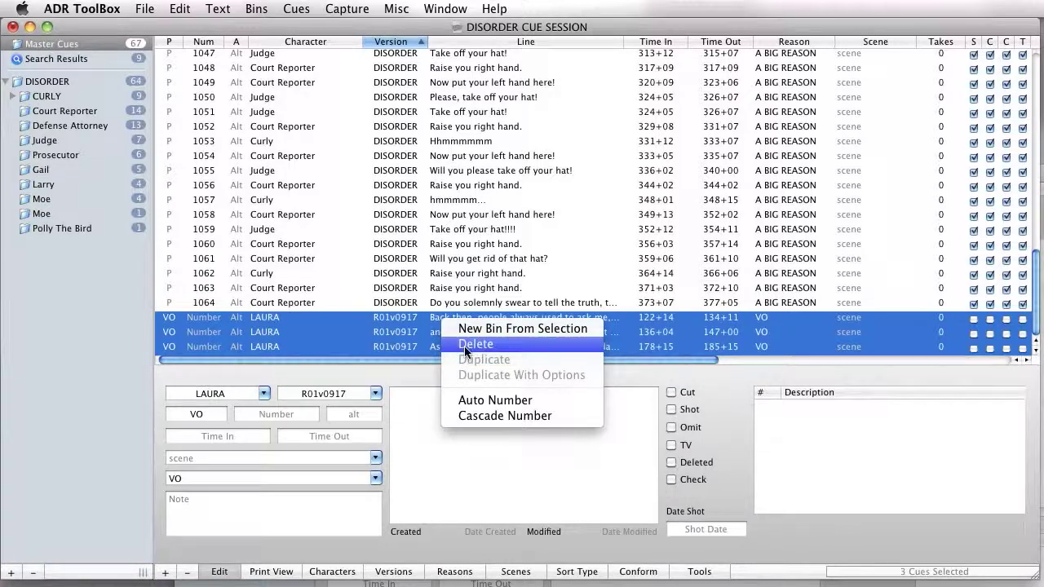
pyautogui.click(389, 331)
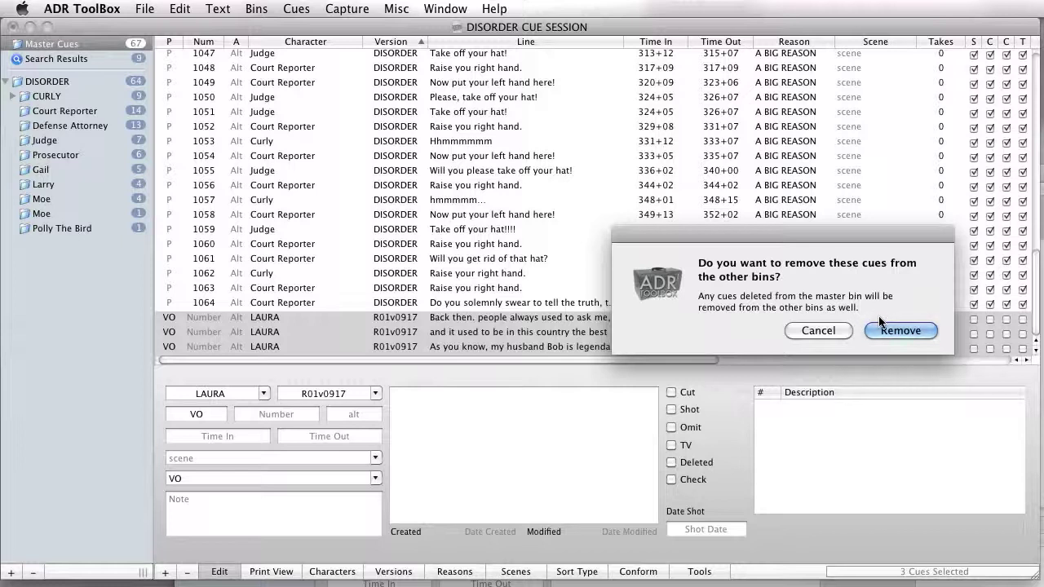
pyautogui.click(922, 330)
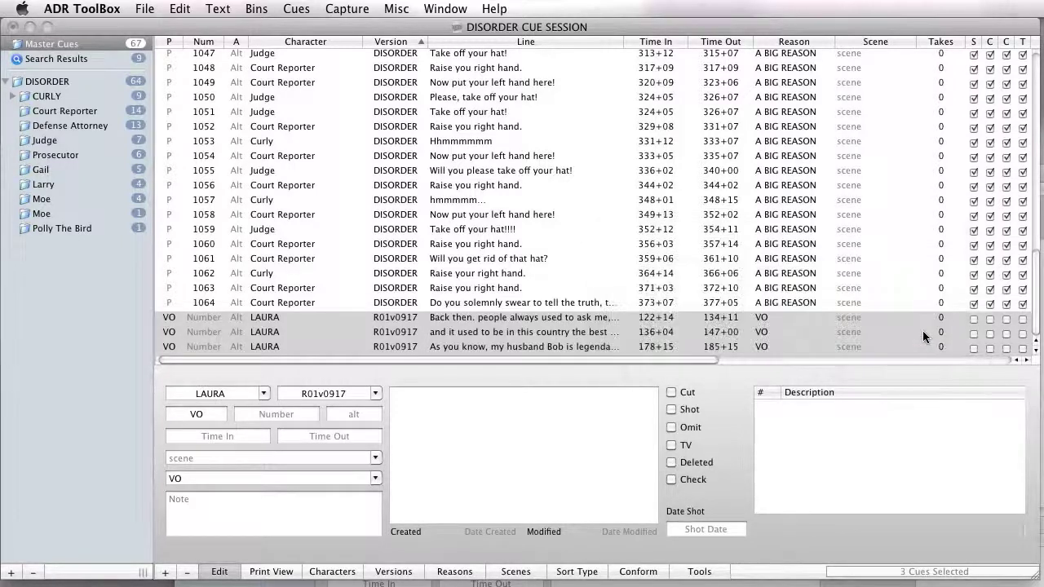
# Step: Look through the DISORDER master cues and view the details of cues 1008, 1009, 1016 and 1013
pyautogui.scroll(15, 440, 256)
pyautogui.click(398, 157)
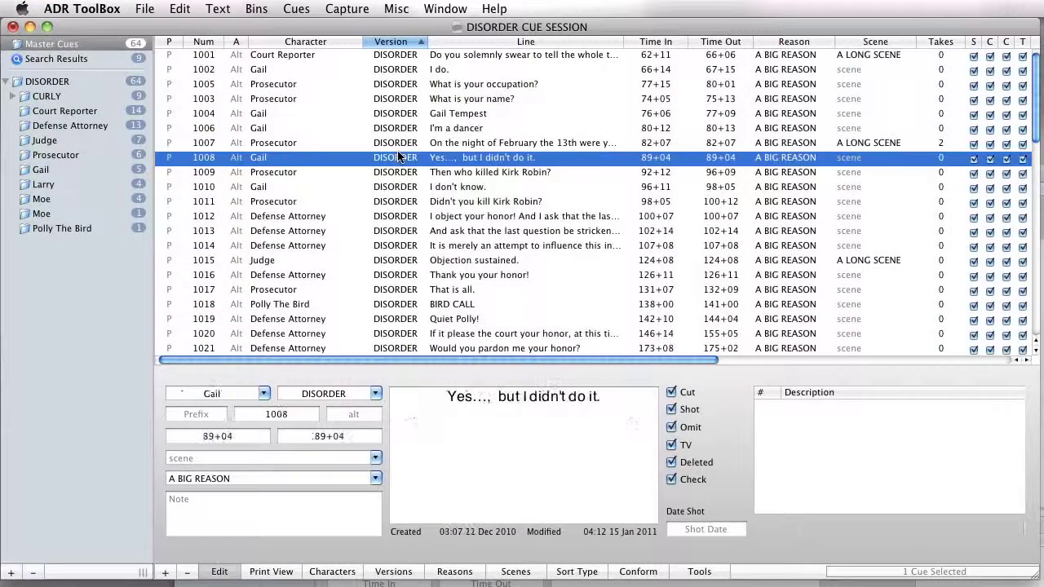
pyautogui.scroll(-10, 394, 168)
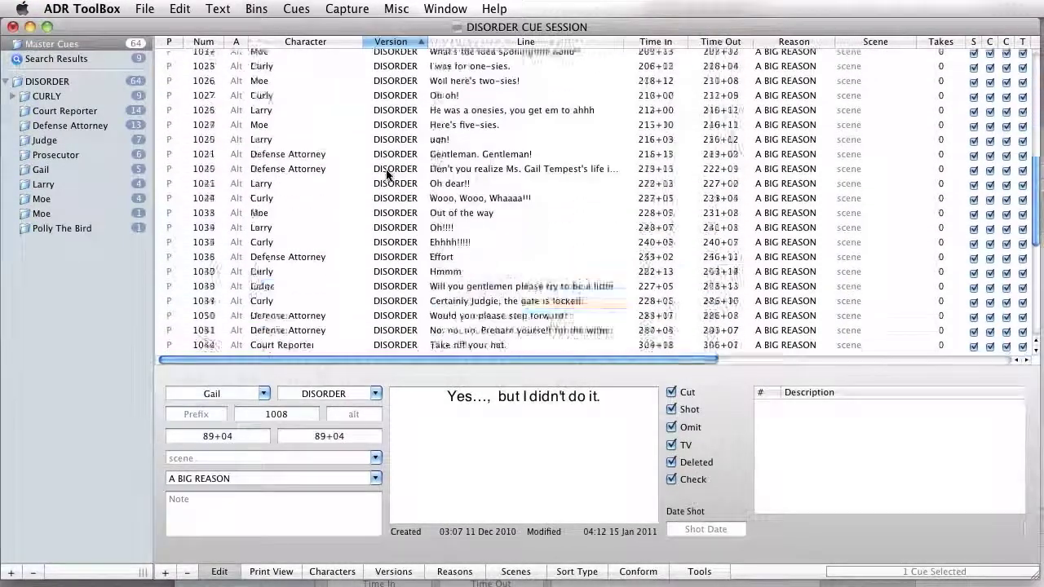
pyautogui.scroll(10, 379, 173)
pyautogui.click(396, 172)
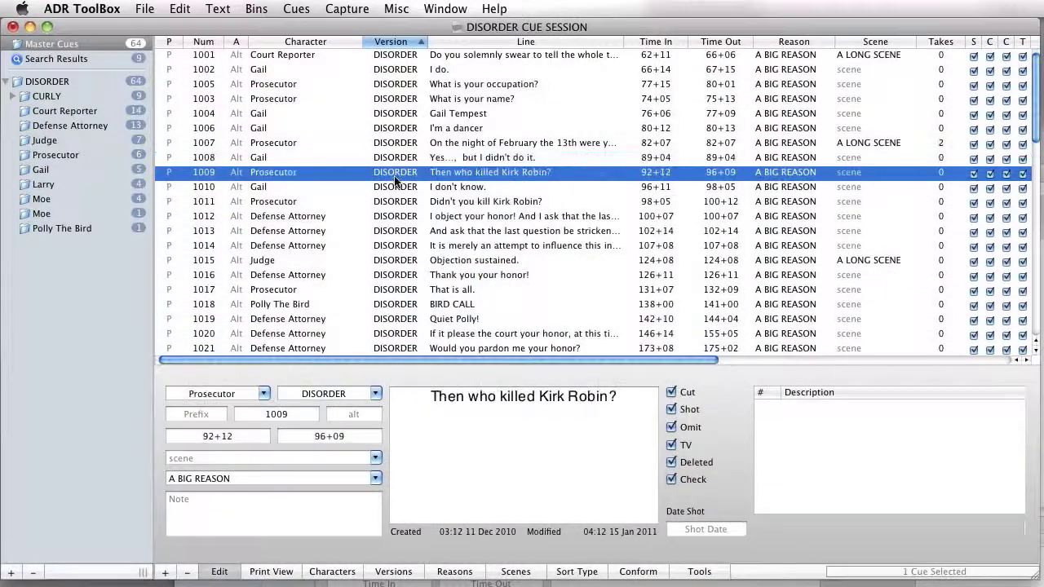
pyautogui.click(417, 230)
pyautogui.click(434, 250)
pyautogui.click(454, 278)
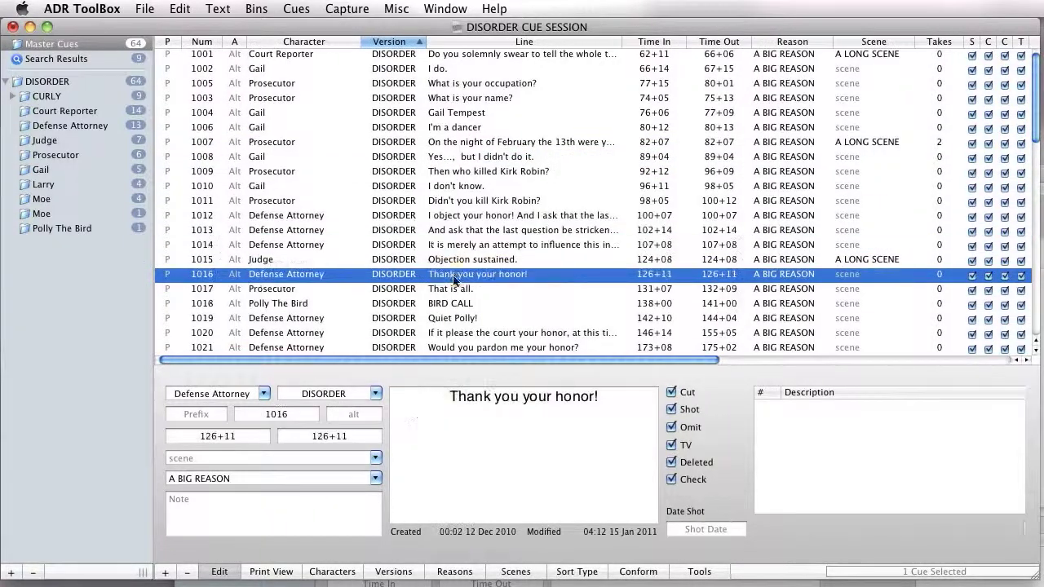
pyautogui.click(420, 232)
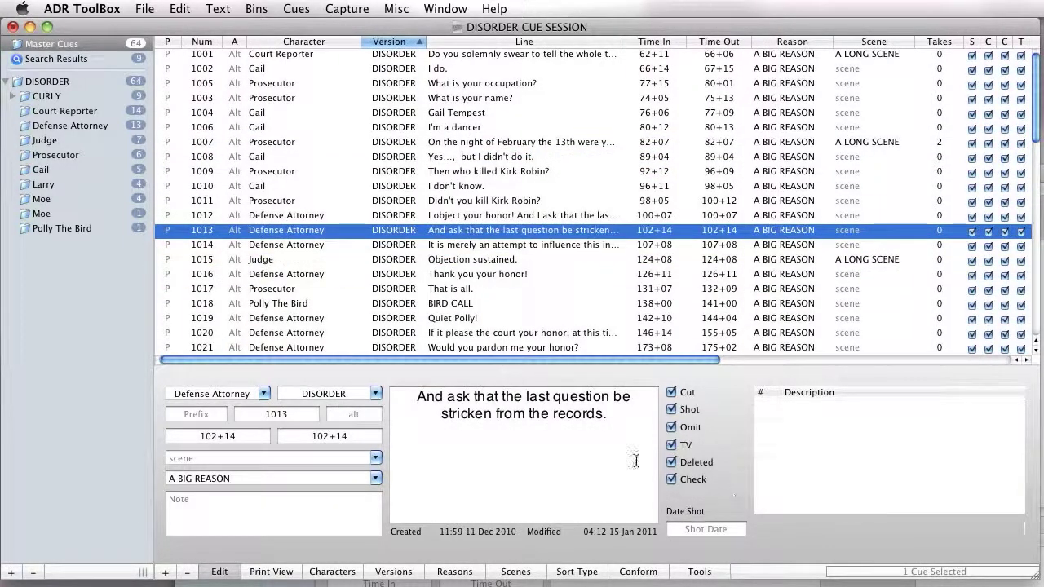
pyautogui.click(389, 202)
pyautogui.scroll(-3, 413, 247)
pyautogui.scroll(3, 413, 246)
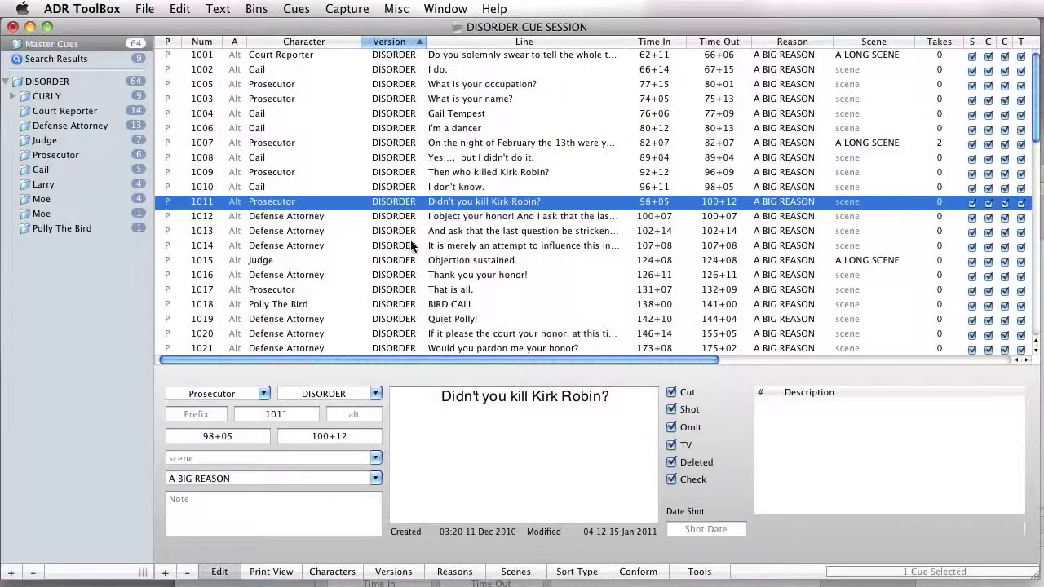
pyautogui.scroll(-3, 462, 259)
pyautogui.scroll(3, 462, 259)
# Step: Select the first 45 master cues as a range starting at cue 1001 and clear their Shot status together
pyautogui.click(551, 56)
pyautogui.scroll(-10, 555, 115)
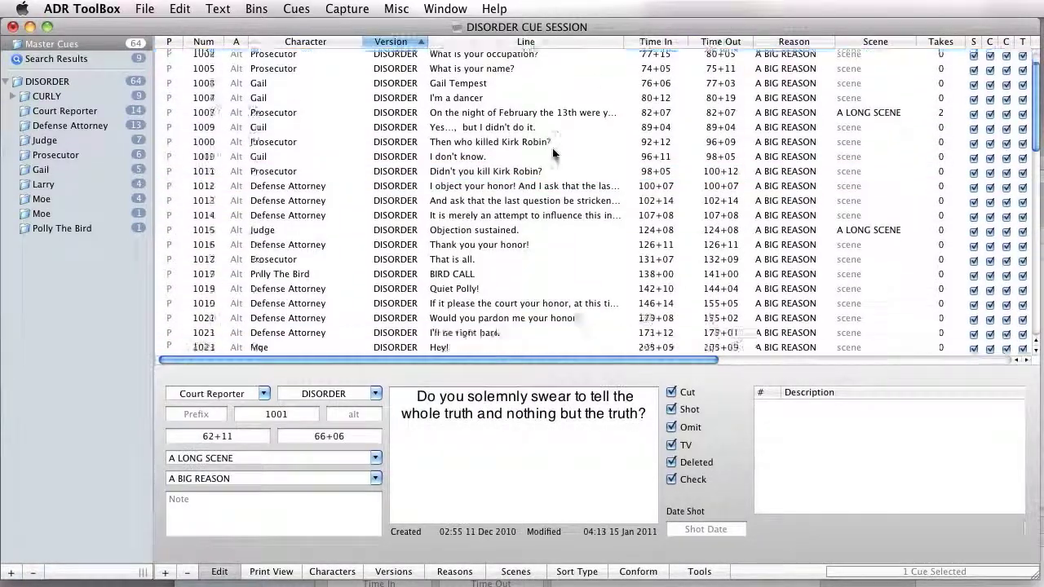
pyautogui.keyDown('shift'); pyautogui.click(561, 169); pyautogui.keyUp('shift')
pyautogui.scroll(10, 561, 169)
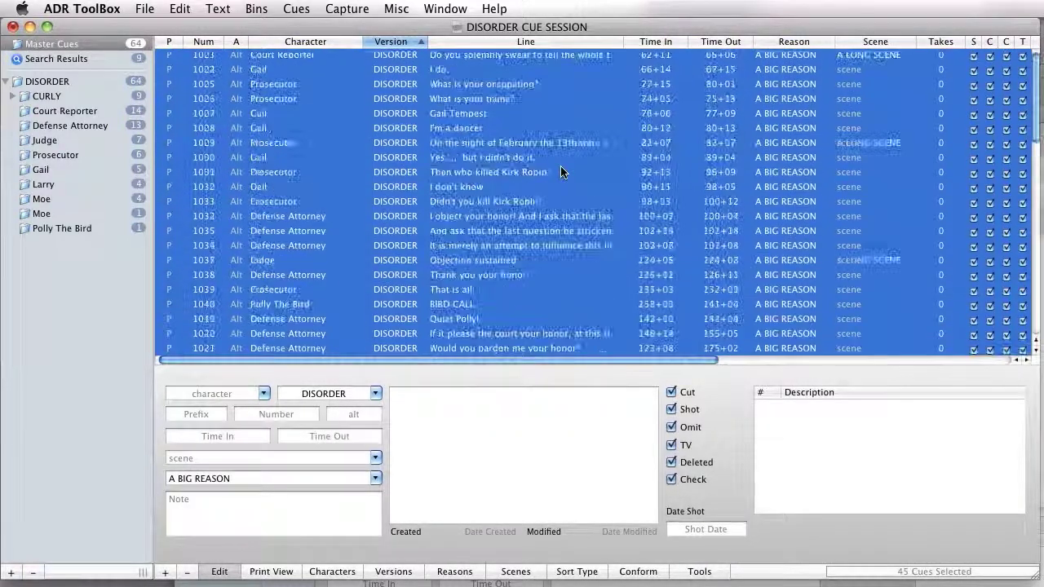
pyautogui.click(672, 409)
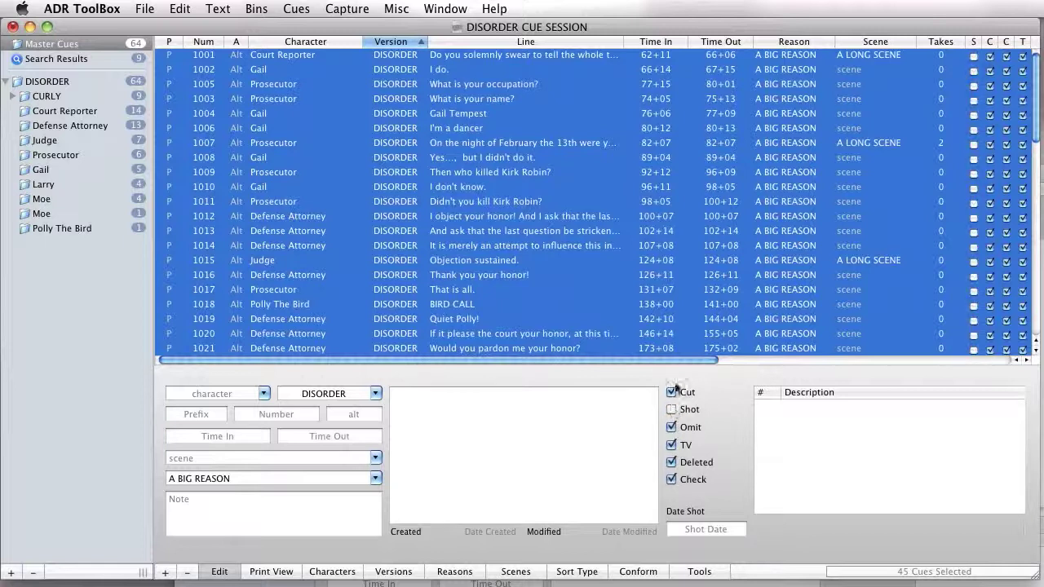
pyautogui.click(627, 278)
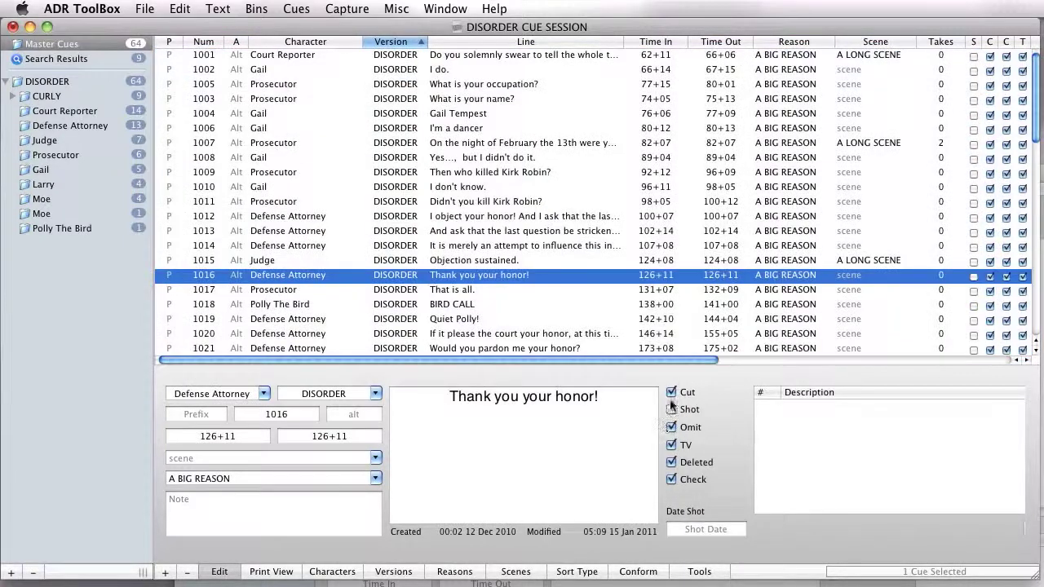
# Step: Clear the Cut, Omit, TV, Deleted and Check statuses for all cues in the master list at once
pyautogui.press('super+a')
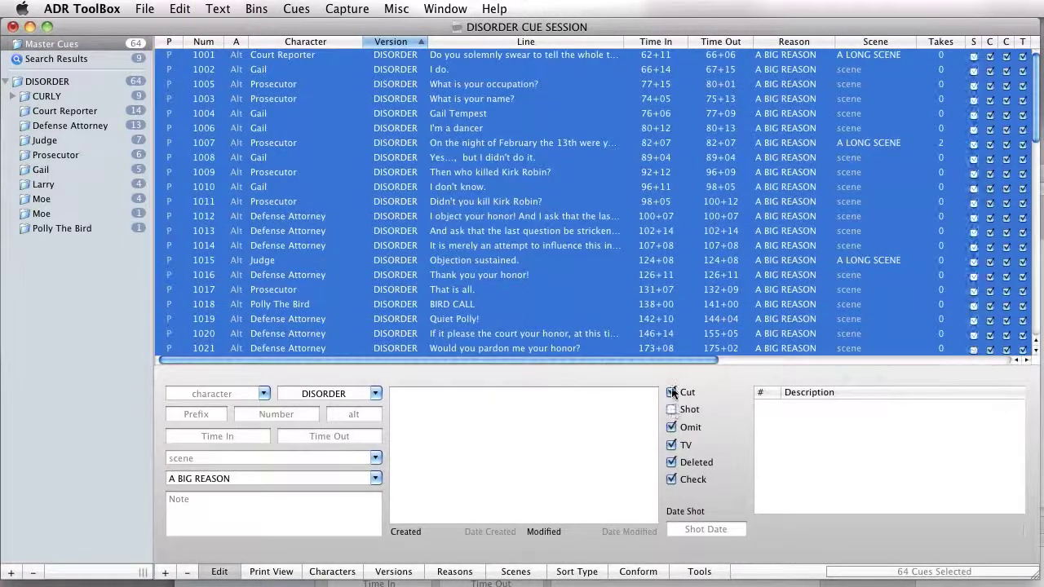
pyautogui.click(671, 392)
pyautogui.click(671, 445)
pyautogui.click(671, 463)
pyautogui.click(671, 479)
pyautogui.click(622, 205)
# Step: Mark all cues in the master list as Shot in one edit, ending the multiple selection on cue 1013
pyautogui.press('super+a')
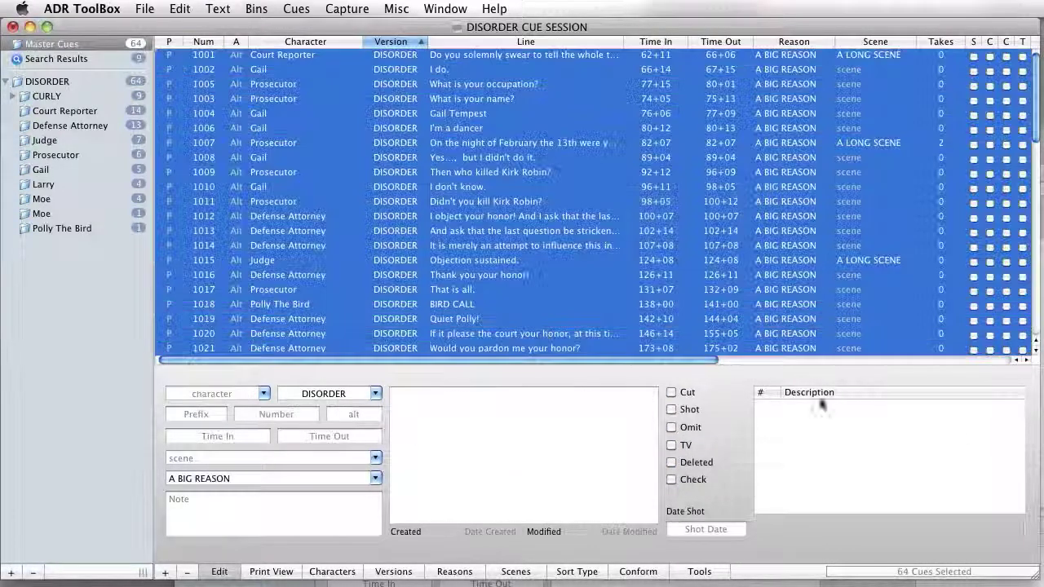
pyautogui.click(671, 410)
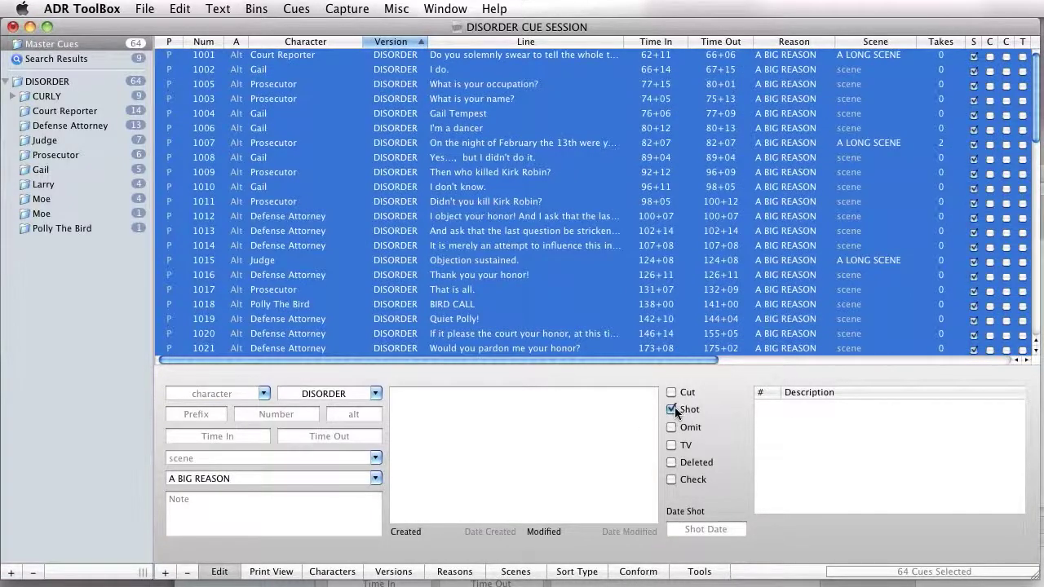
pyautogui.click(675, 235)
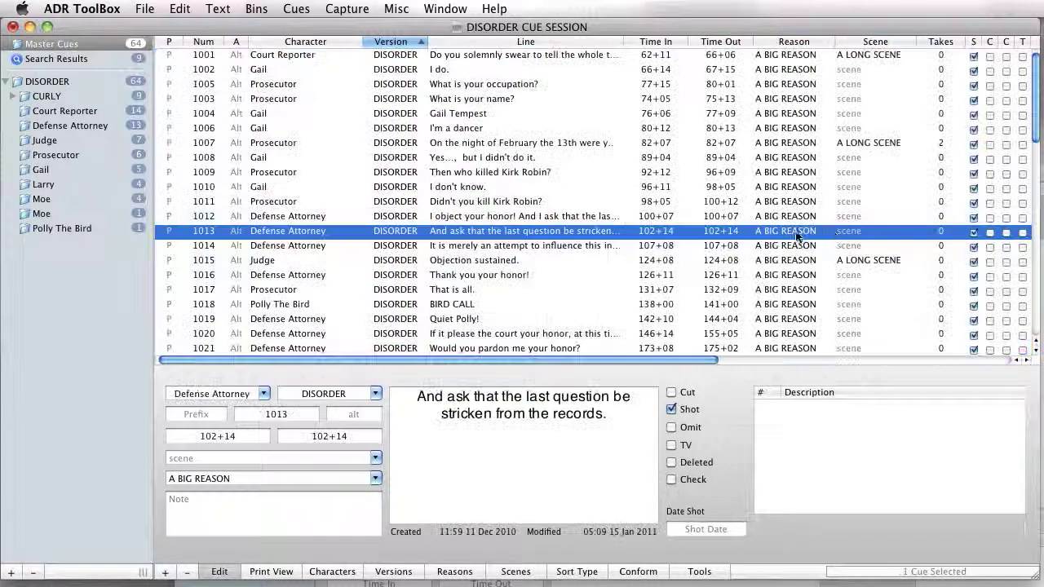
# Step: Examine the status columns across the cue list and the details of cues 1010, 1014, 1019 and 1007
pyautogui.hscroll(3, 734, 212)
pyautogui.click(712, 188)
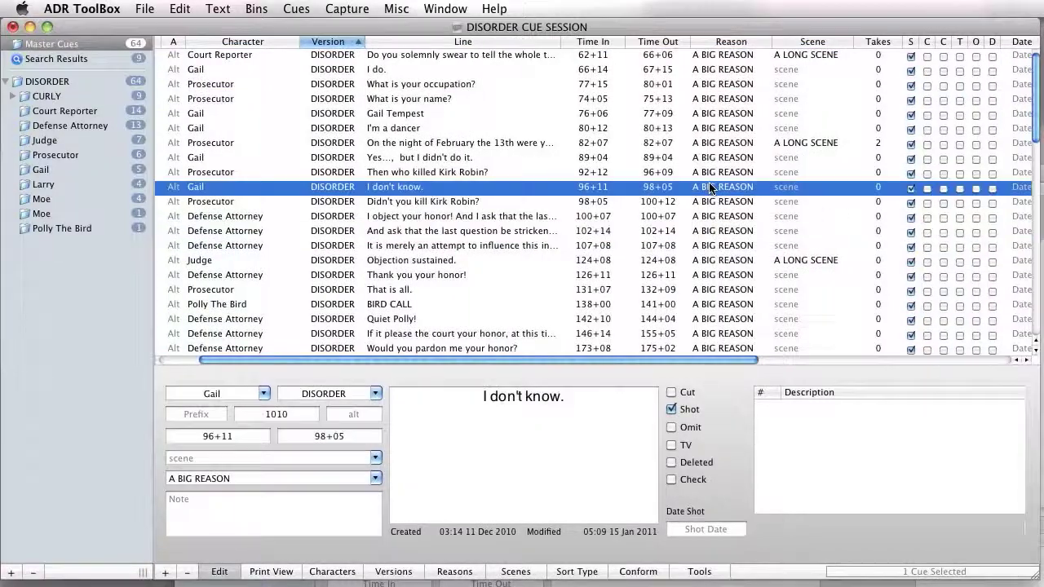
pyautogui.click(803, 245)
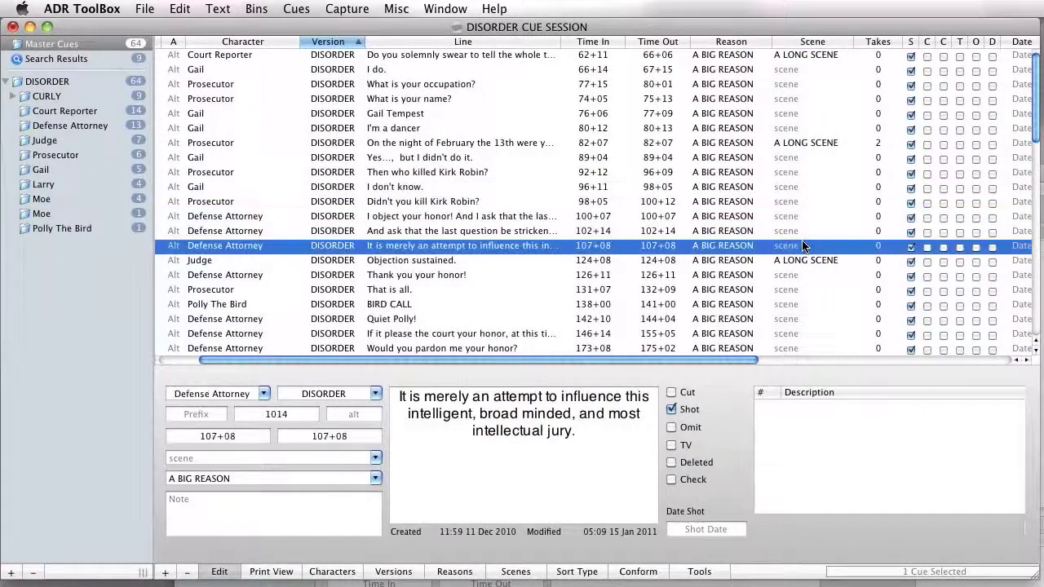
pyautogui.click(722, 320)
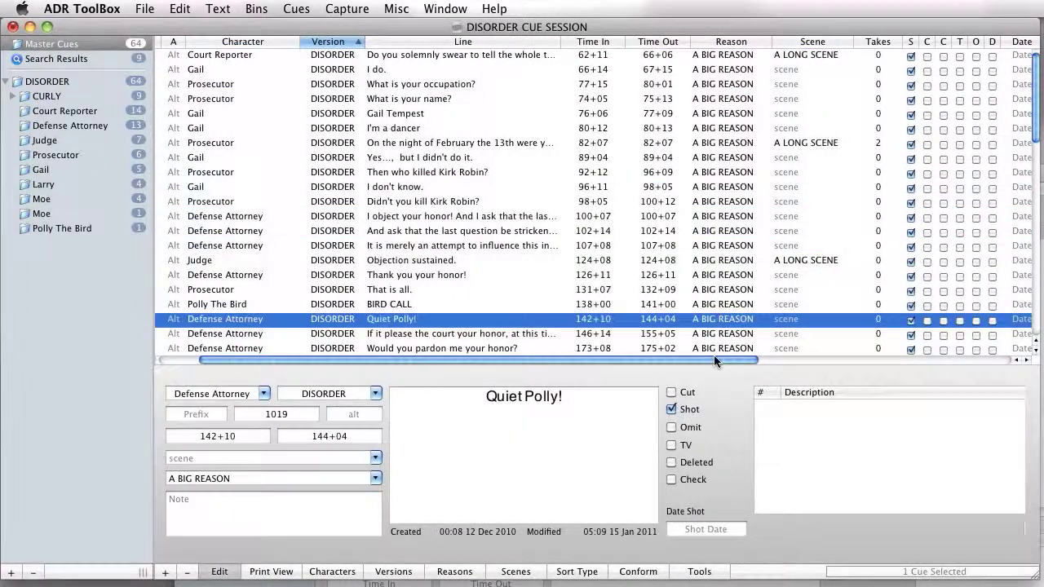
pyautogui.click(732, 290)
pyautogui.press('super+a')
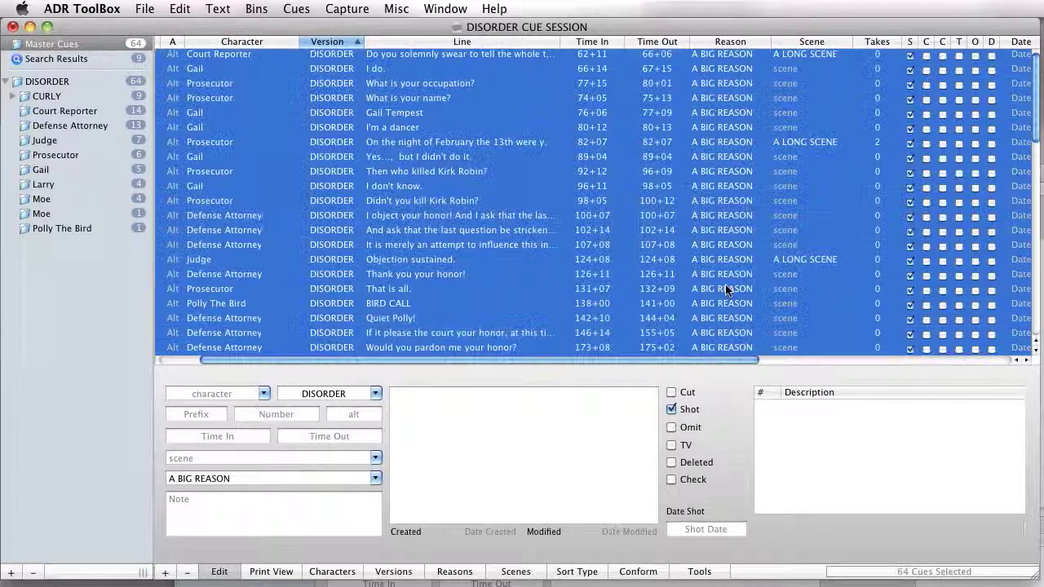
pyautogui.click(666, 275)
pyautogui.click(798, 145)
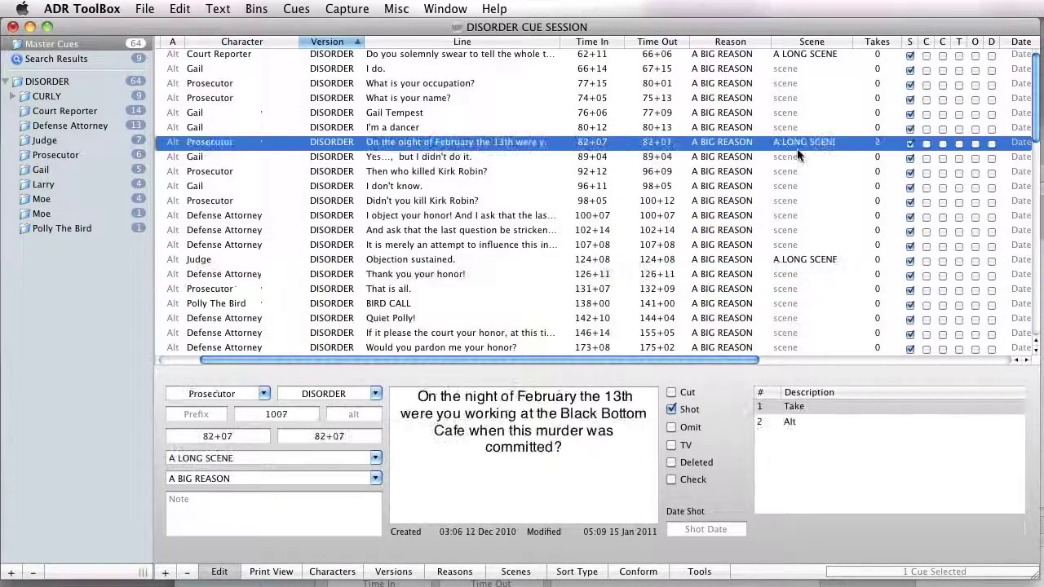
pyautogui.hscroll(-2, 798, 140)
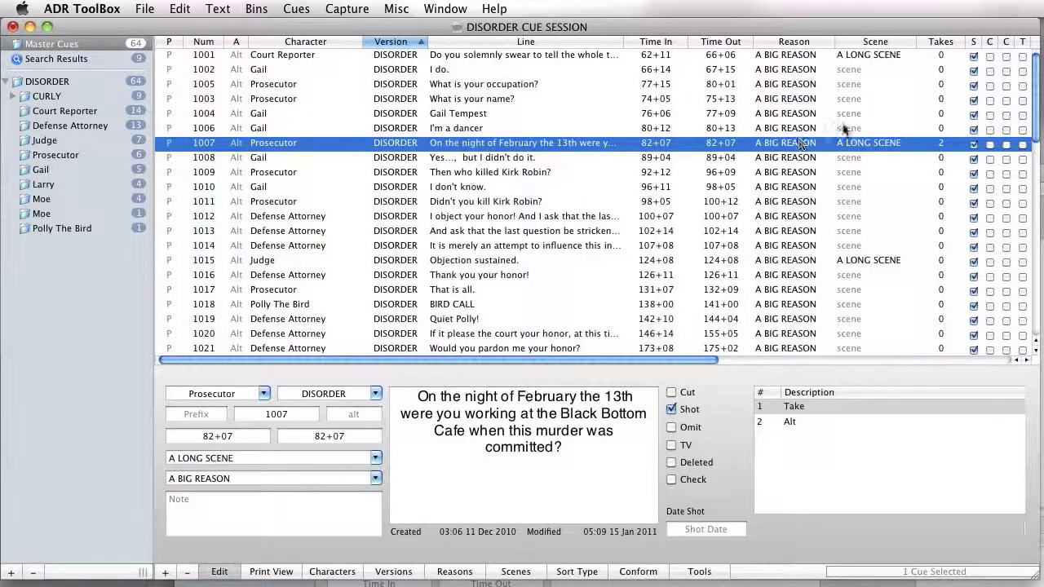